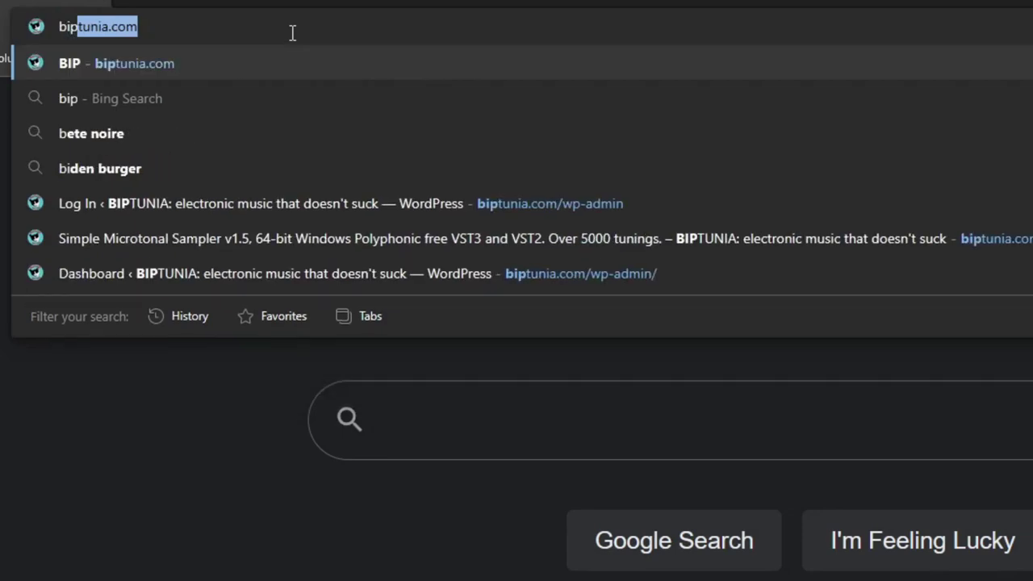
Go to biptunia.com and open the BipTunia Synths free VSTs page at its list of 64-bit VSTs
{"action": "type", "text": "com"}
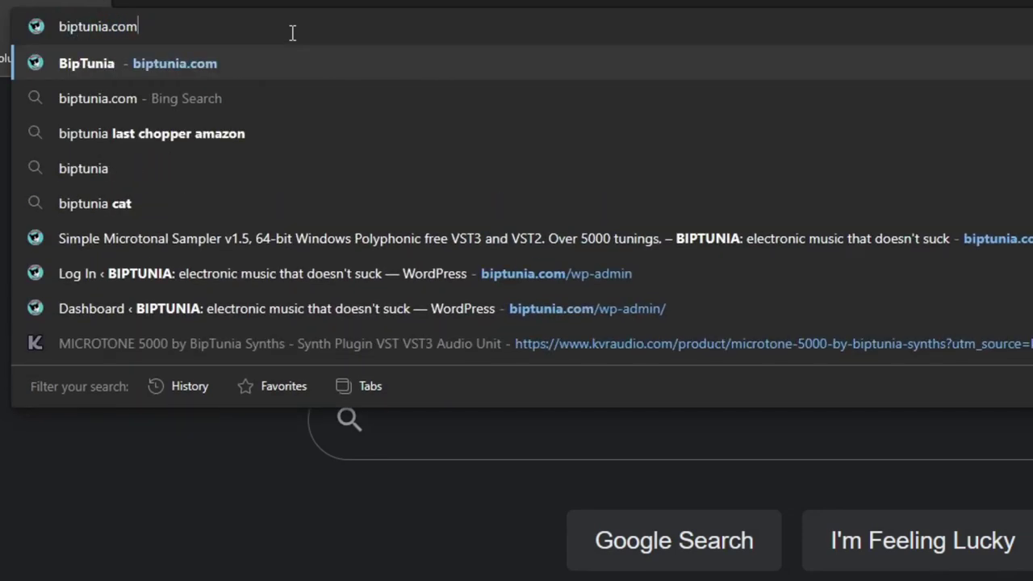
{"action": "key", "text": "Return"}
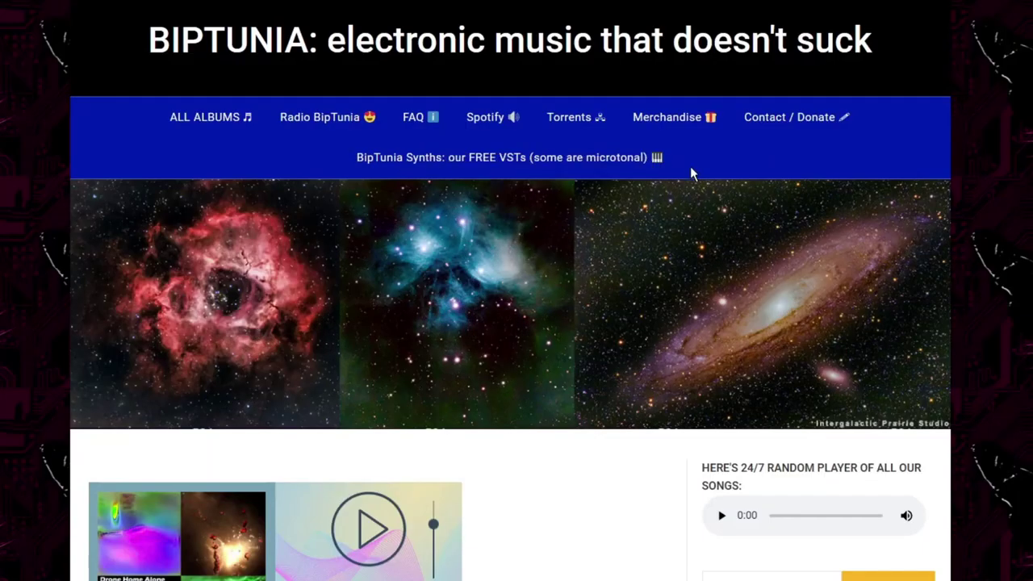
{"action": "left_click_drag", "start_coordinate": [643, 202], "coordinate": [390, 222]}
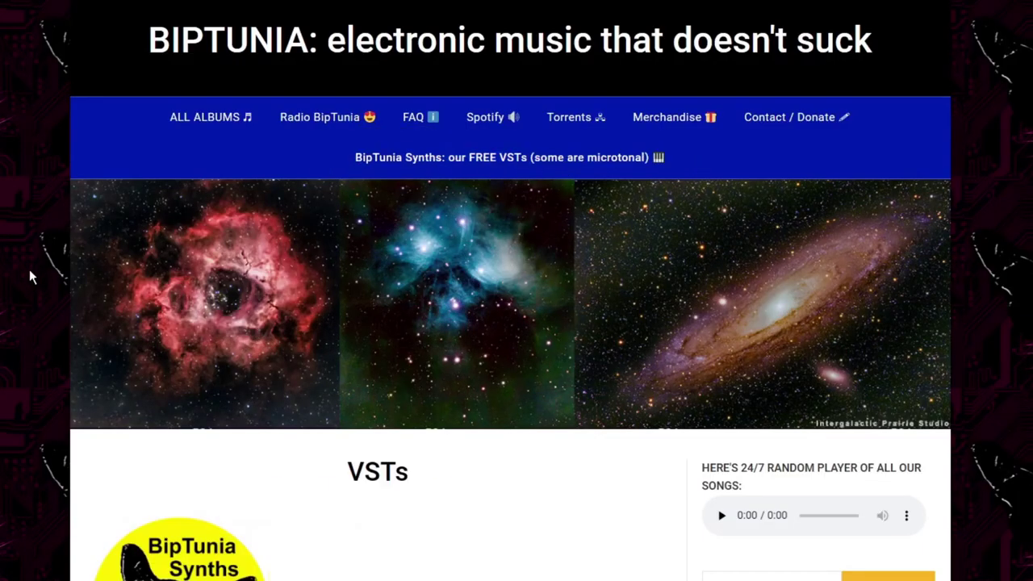
{"action": "scroll", "coordinate": [29, 272], "scroll_direction": "down", "scroll_amount": 8}
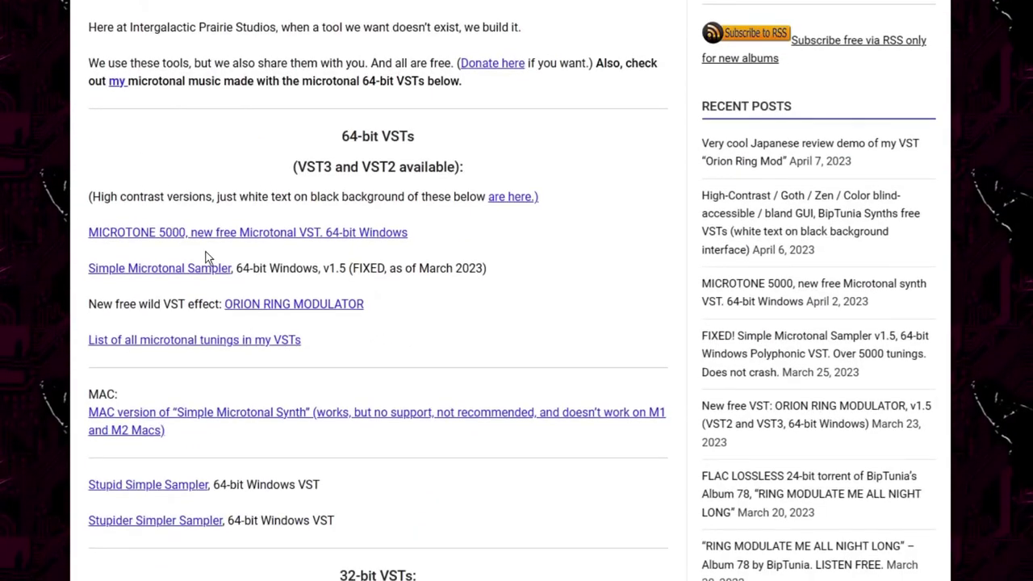
Open the MICROTONE 5000, Simple Microtonal Sampler and high-contrast versions links from the 64-bit VSTs list in new tabs
{"action": "right_click", "coordinate": [208, 236]}
{"action": "left_click", "coordinate": [222, 240]}
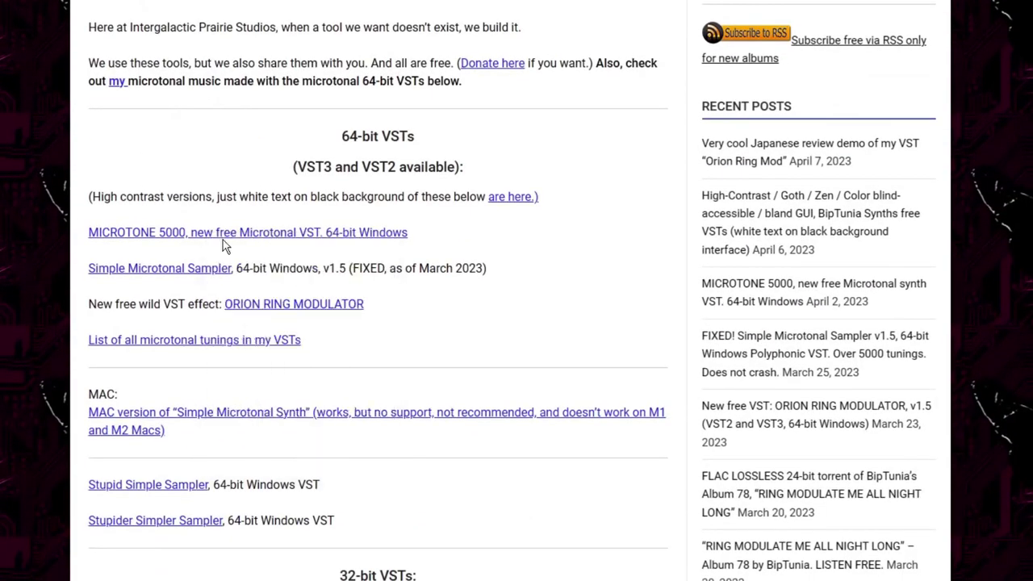
{"action": "right_click", "coordinate": [159, 271]}
{"action": "left_click", "coordinate": [194, 275]}
{"action": "left_click_drag", "start_coordinate": [118, 192], "coordinate": [410, 196]}
{"action": "left_click", "coordinate": [472, 197]}
{"action": "right_click", "coordinate": [512, 201]}
{"action": "left_click", "coordinate": [529, 208]}
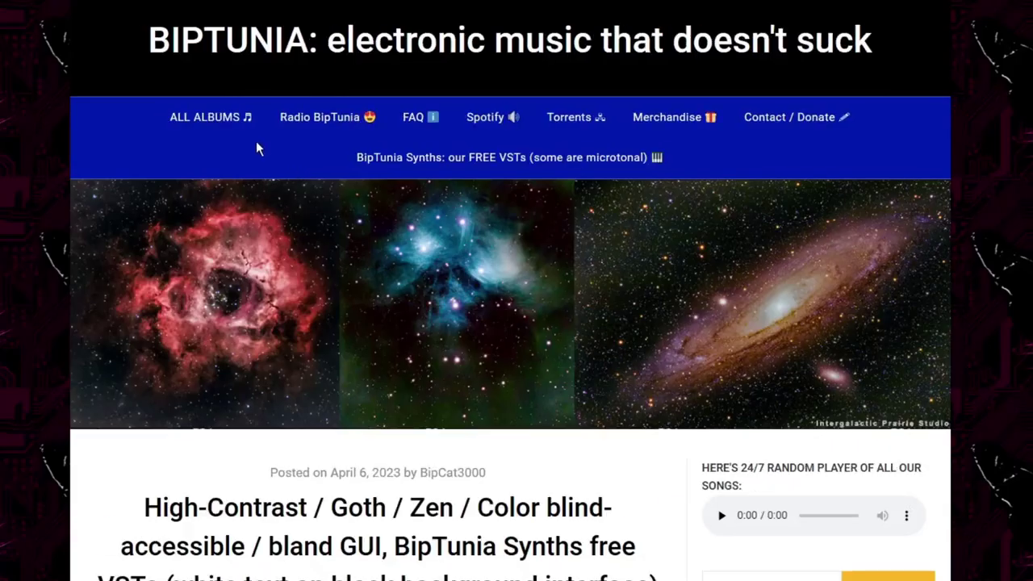
Examine the high-contrast page and the MICROTONE 5000 page, including the enlarged plugin screenshot and the download links
{"action": "scroll", "coordinate": [210, 218], "scroll_direction": "down", "scroll_amount": 12}
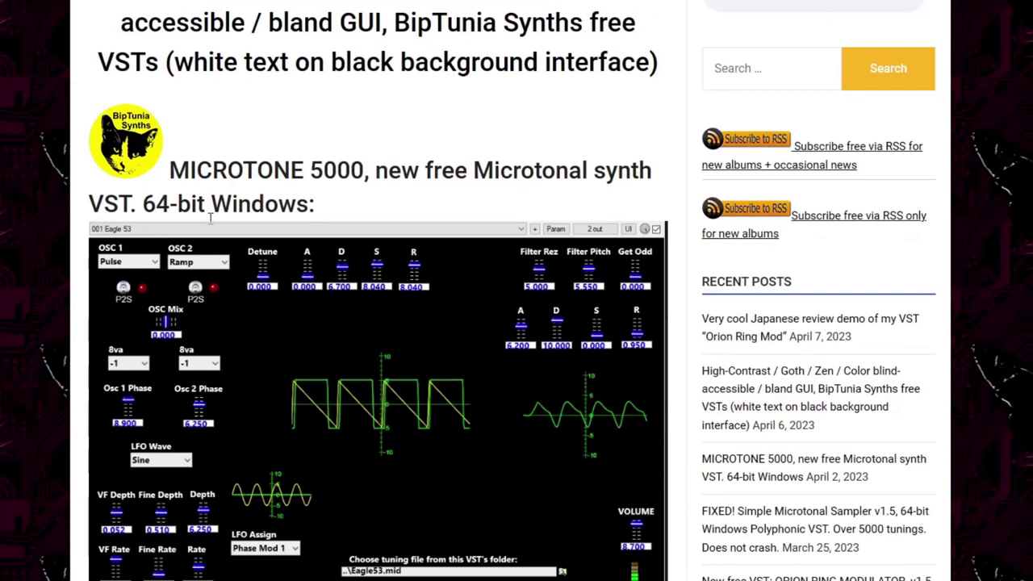
{"action": "scroll", "coordinate": [207, 228], "scroll_direction": "up", "scroll_amount": 4}
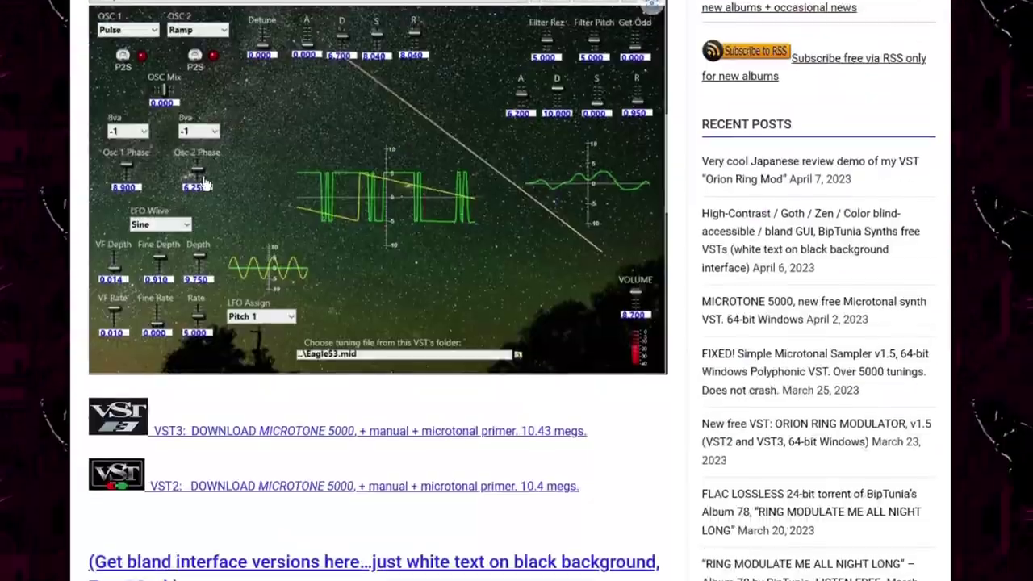
{"action": "scroll", "coordinate": [321, 226], "scroll_direction": "down", "scroll_amount": 2}
{"action": "scroll", "coordinate": [321, 226], "scroll_direction": "up", "scroll_amount": 2}
{"action": "left_click", "coordinate": [322, 226]}
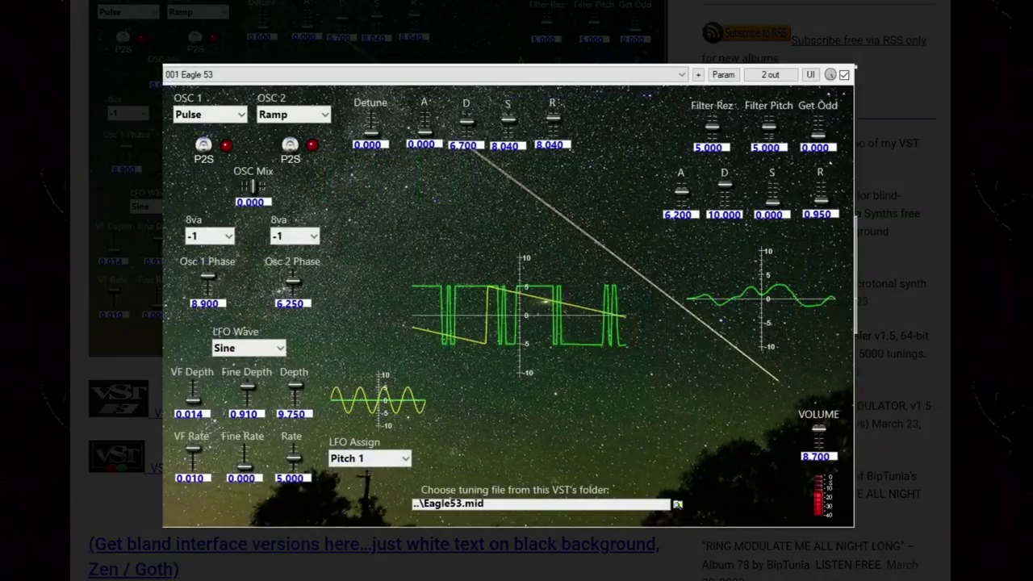
{"action": "left_click", "coordinate": [197, 240]}
{"action": "scroll", "coordinate": [197, 239], "scroll_direction": "down", "scroll_amount": 2}
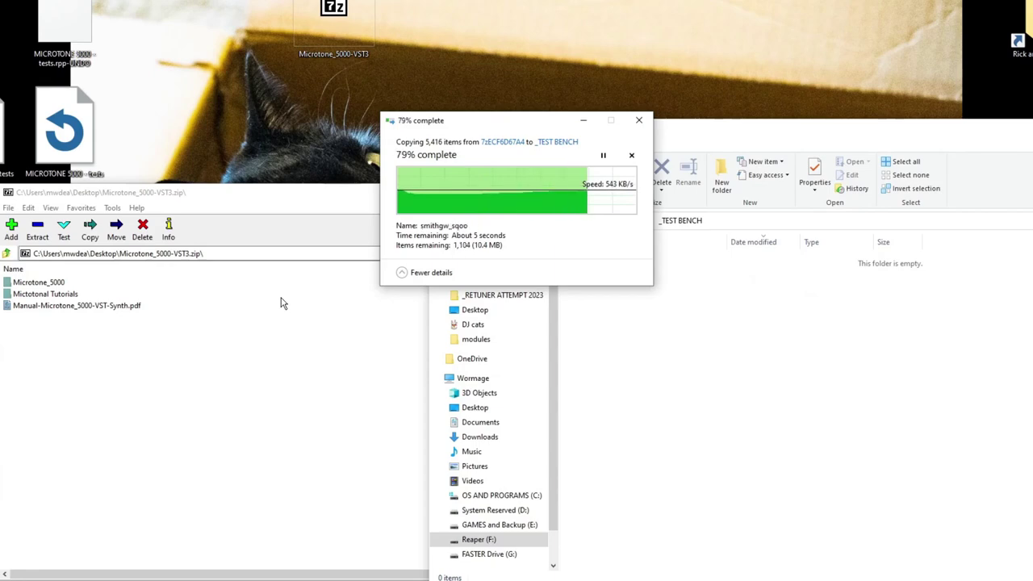
Open the Manual-Microtone_5000-VST-Synth PDF in the _TEST BENCH folder, skim its pages and close it
{"action": "left_click", "coordinate": [389, 401]}
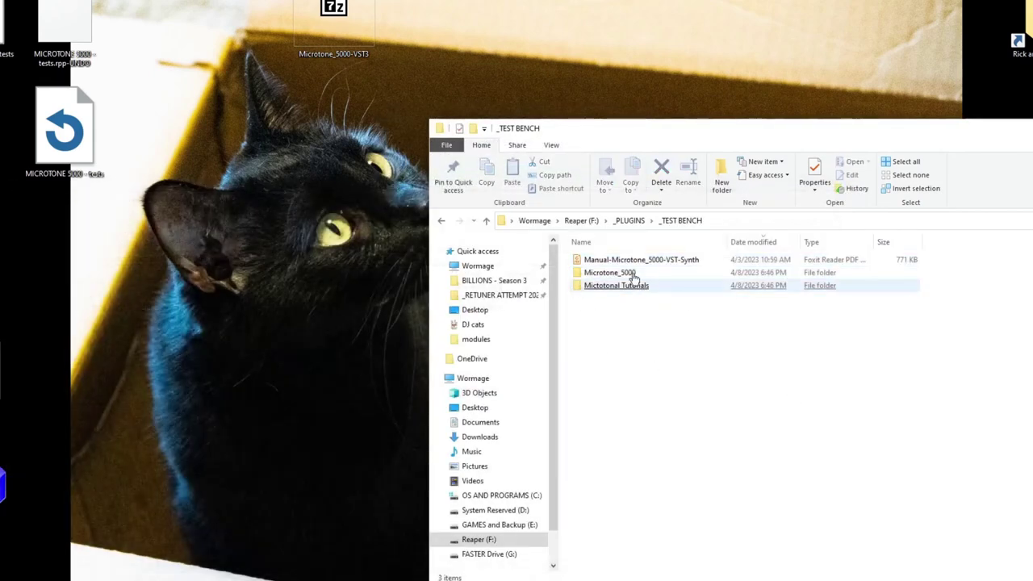
{"action": "left_click", "coordinate": [605, 273], "text": "ctrl"}
{"action": "left_click", "coordinate": [597, 286], "text": "ctrl"}
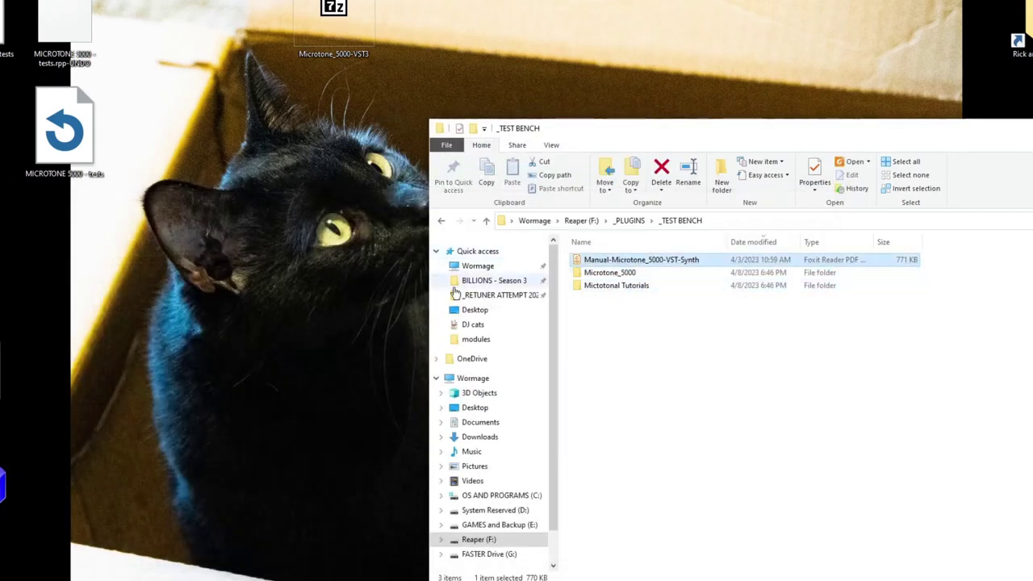
{"action": "key", "text": "Return"}
{"action": "scroll", "coordinate": [568, 245], "scroll_direction": "down", "scroll_amount": 10}
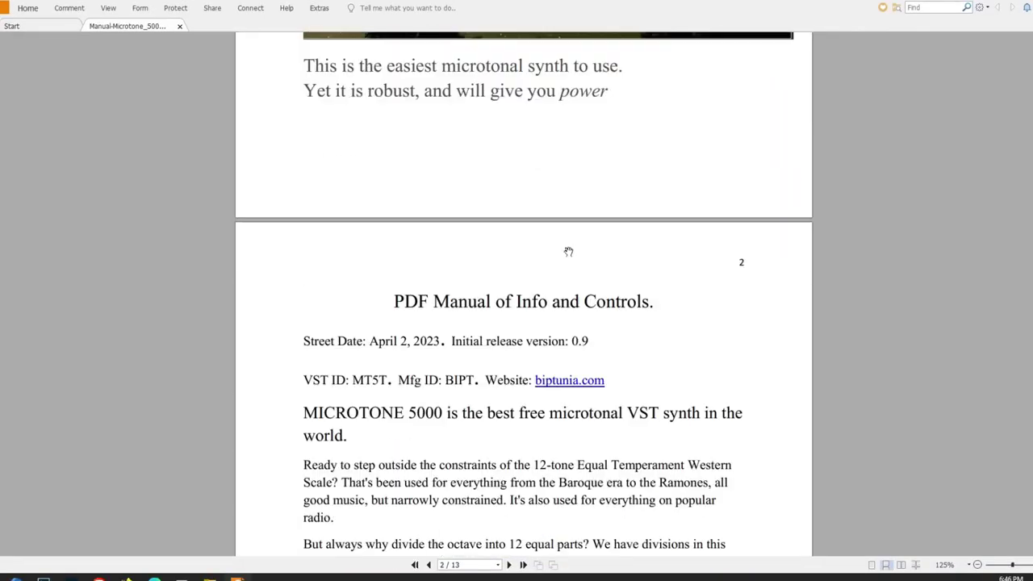
{"action": "scroll", "coordinate": [569, 245], "scroll_direction": "down", "scroll_amount": 20}
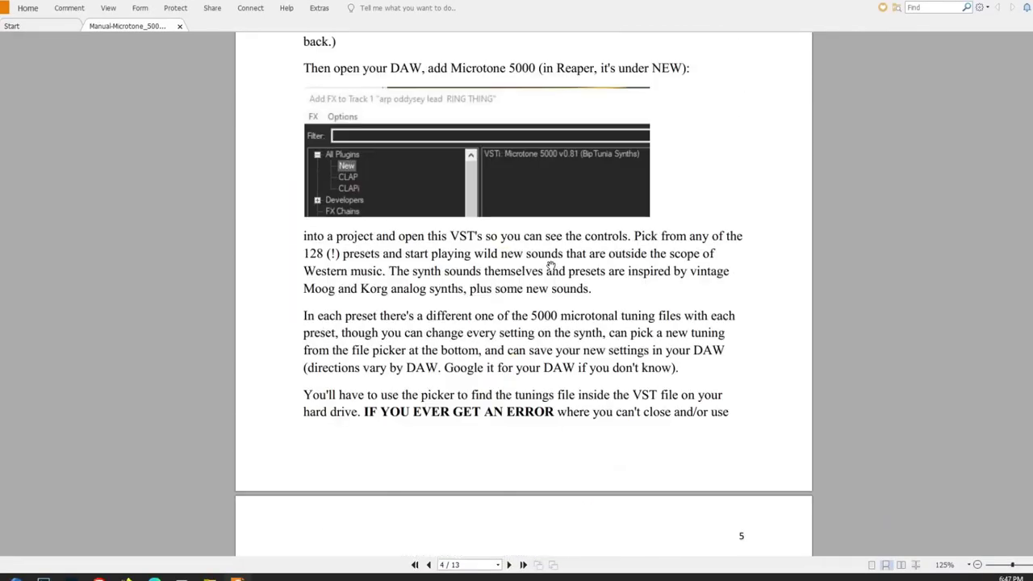
{"action": "scroll", "coordinate": [551, 279], "scroll_direction": "down", "scroll_amount": 20}
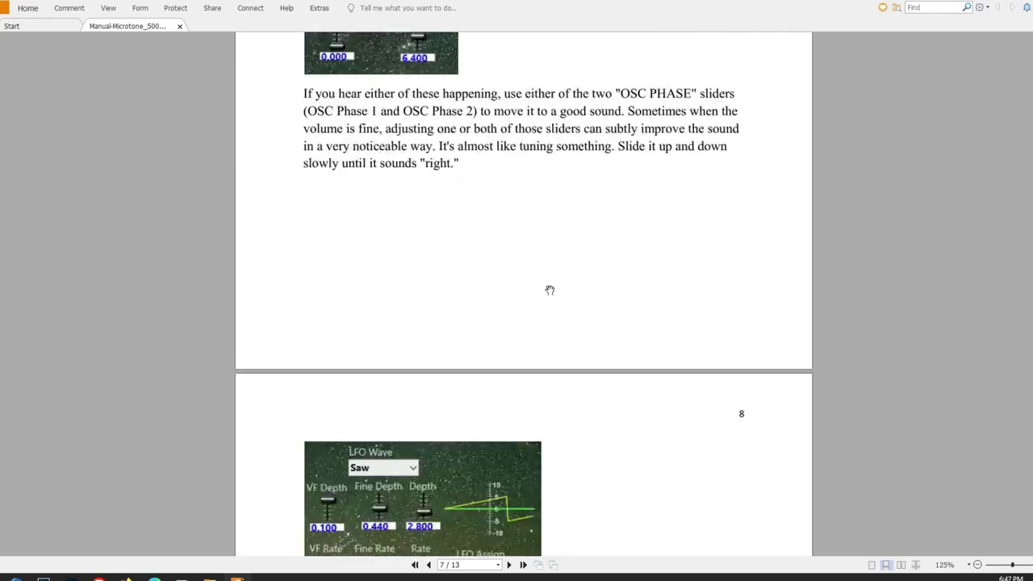
{"action": "key", "text": "alt+F4"}
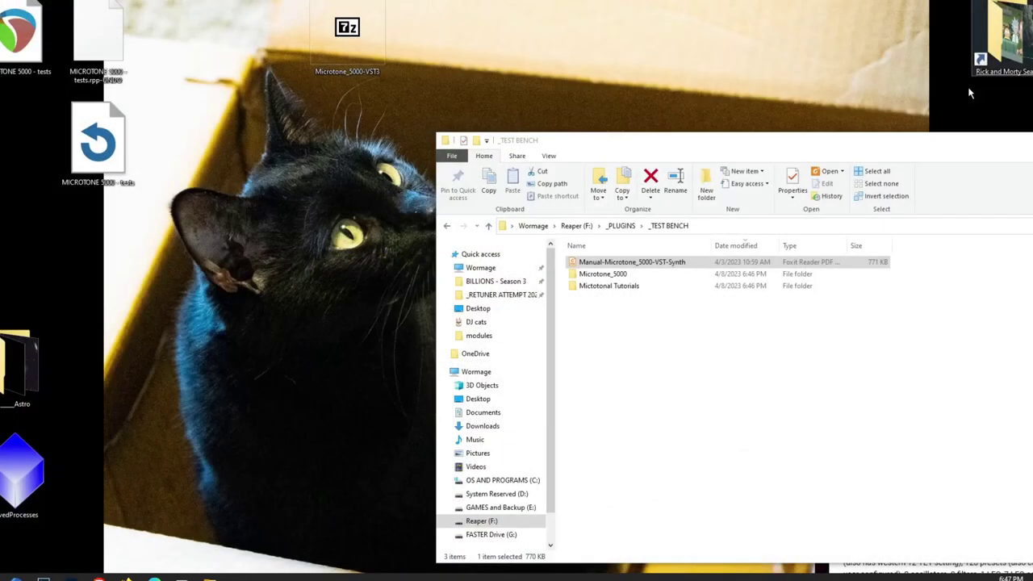
Look through the Mictotonal Tutorials subfolders and skim the PDF "Info on scala site's included 4000 scales"
{"action": "double_click", "coordinate": [653, 282]}
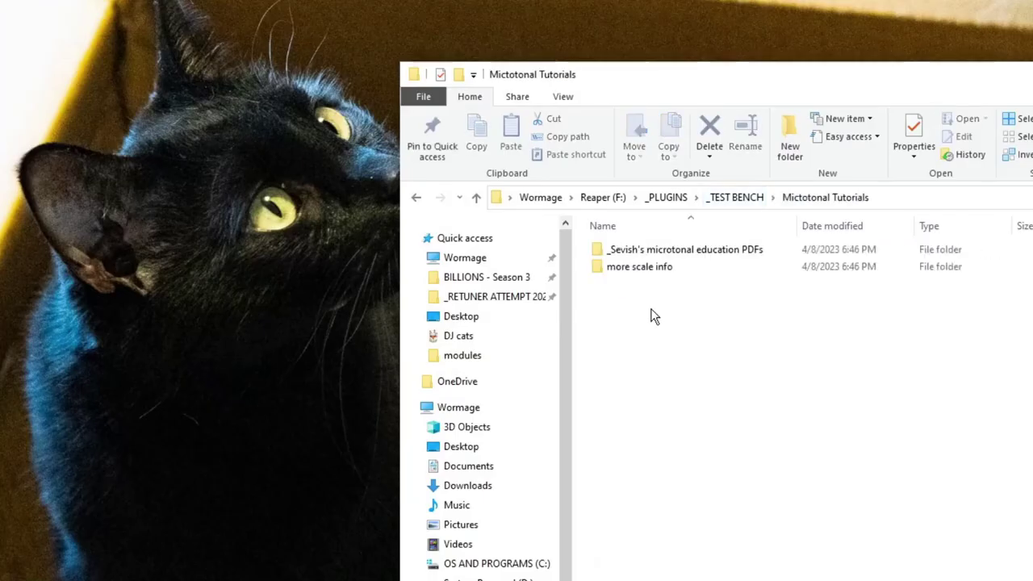
{"action": "double_click", "coordinate": [662, 250]}
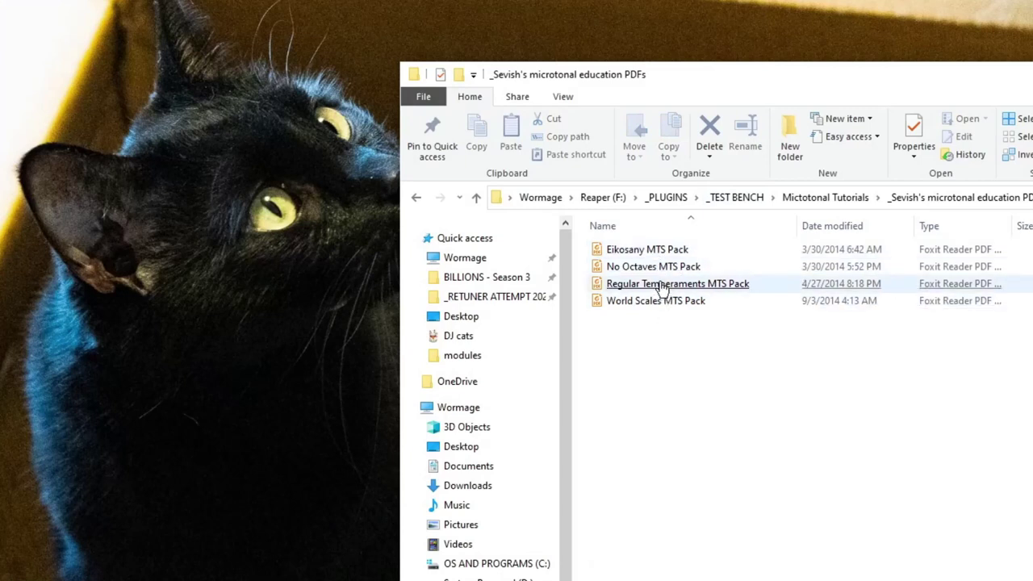
{"action": "left_click", "coordinate": [416, 197]}
{"action": "double_click", "coordinate": [648, 271]}
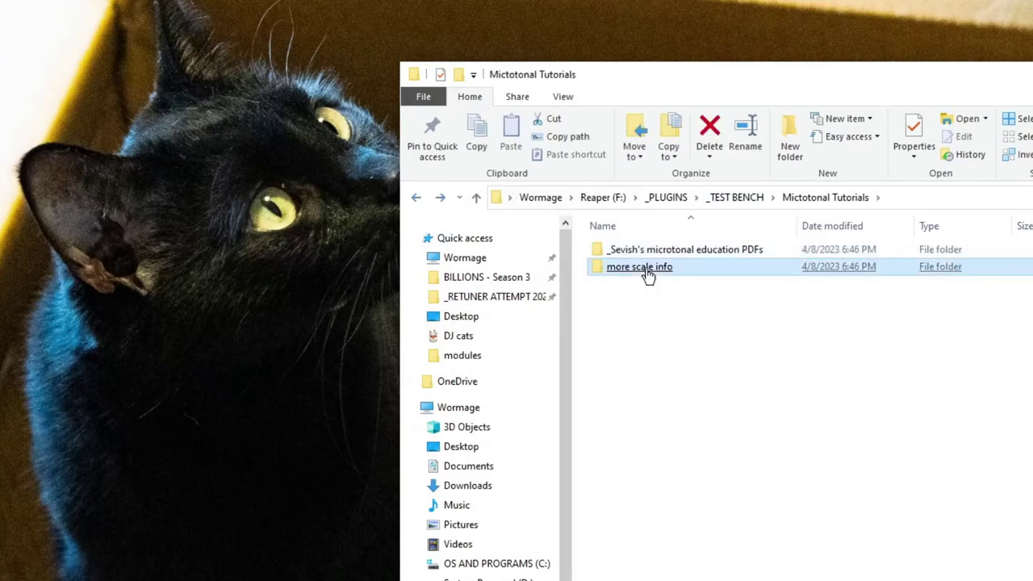
{"action": "left_click", "coordinate": [685, 251]}
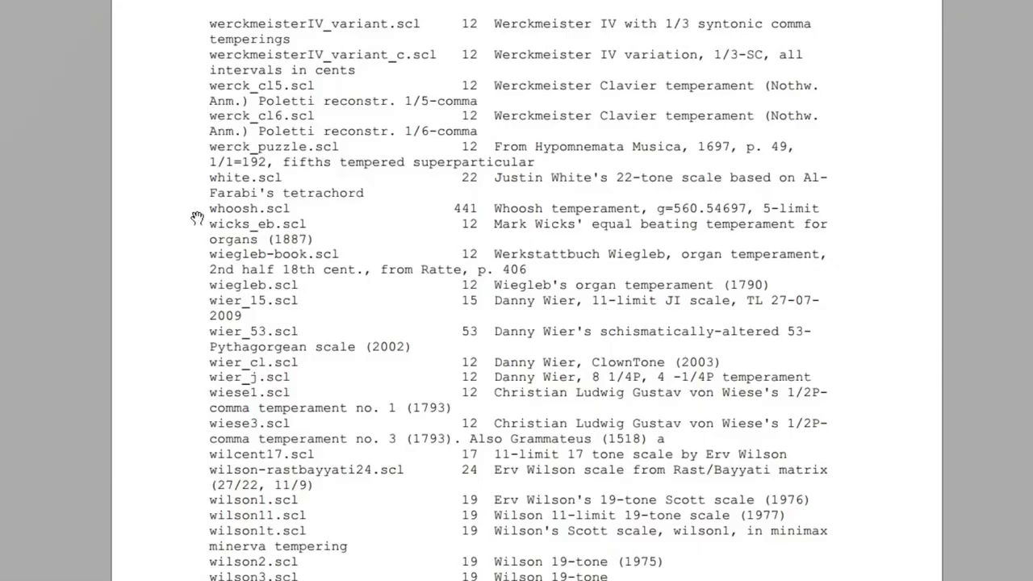
{"action": "scroll", "coordinate": [406, 216], "scroll_direction": "down", "scroll_amount": 10}
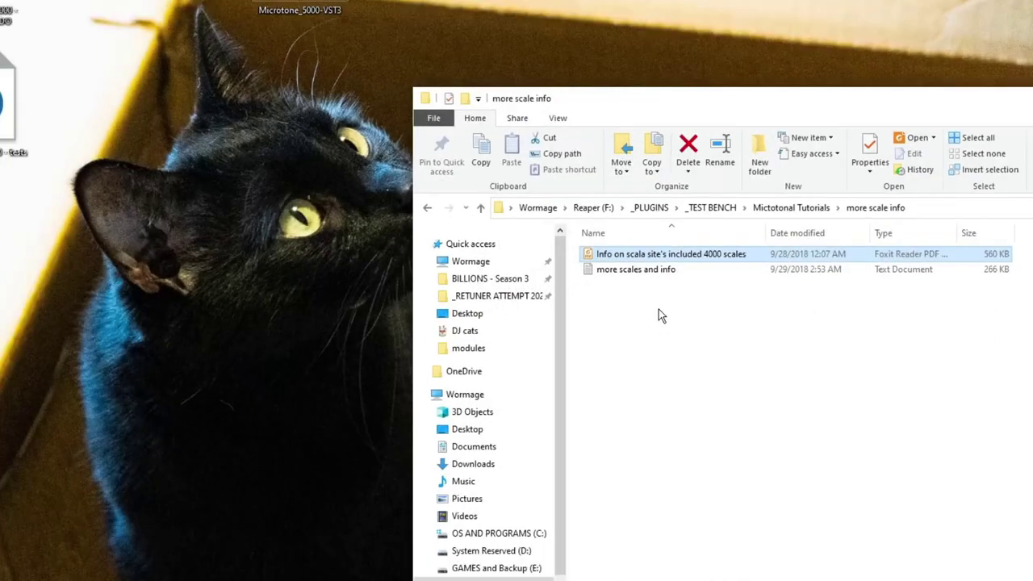
Skim the Eikosany MTS Pack PDF in the _Sevish's microtonal education PDFs folder and return to Mictotonal Tutorials
{"action": "left_click", "coordinate": [425, 212]}
{"action": "double_click", "coordinate": [620, 260]}
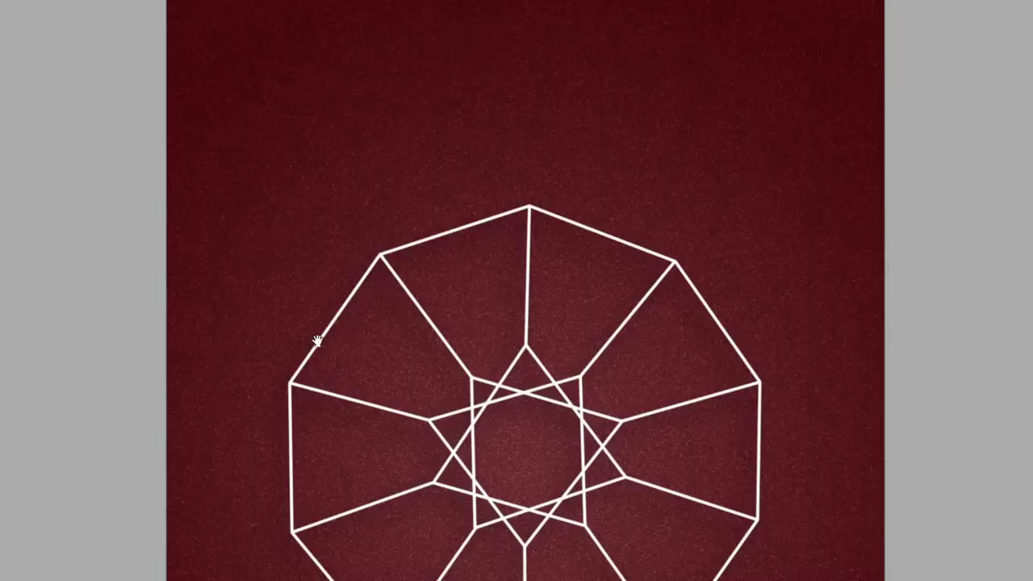
{"action": "scroll", "coordinate": [928, 210], "scroll_direction": "down", "scroll_amount": 5}
{"action": "scroll", "coordinate": [928, 209], "scroll_direction": "down", "scroll_amount": 20}
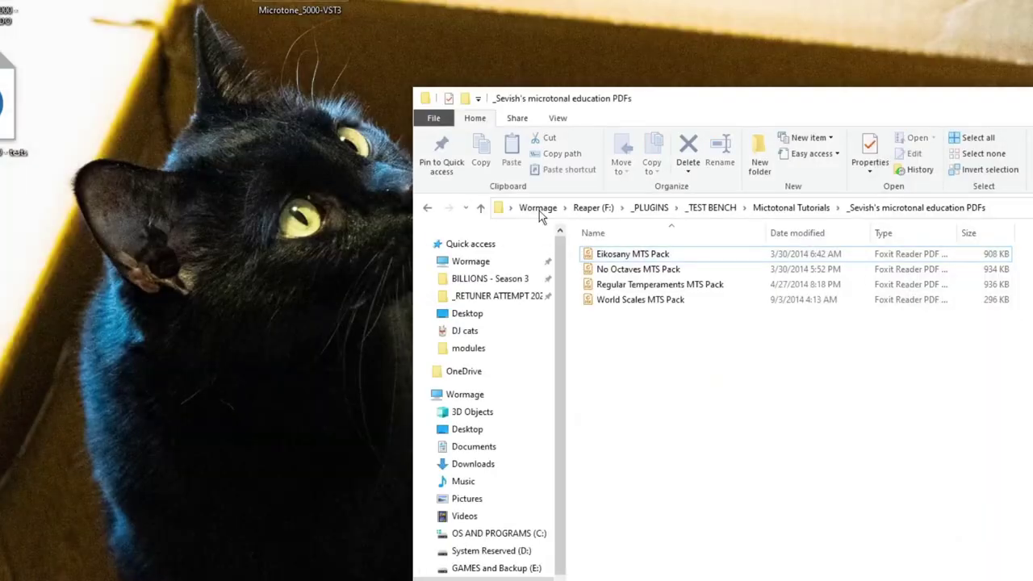
{"action": "left_click", "coordinate": [428, 207]}
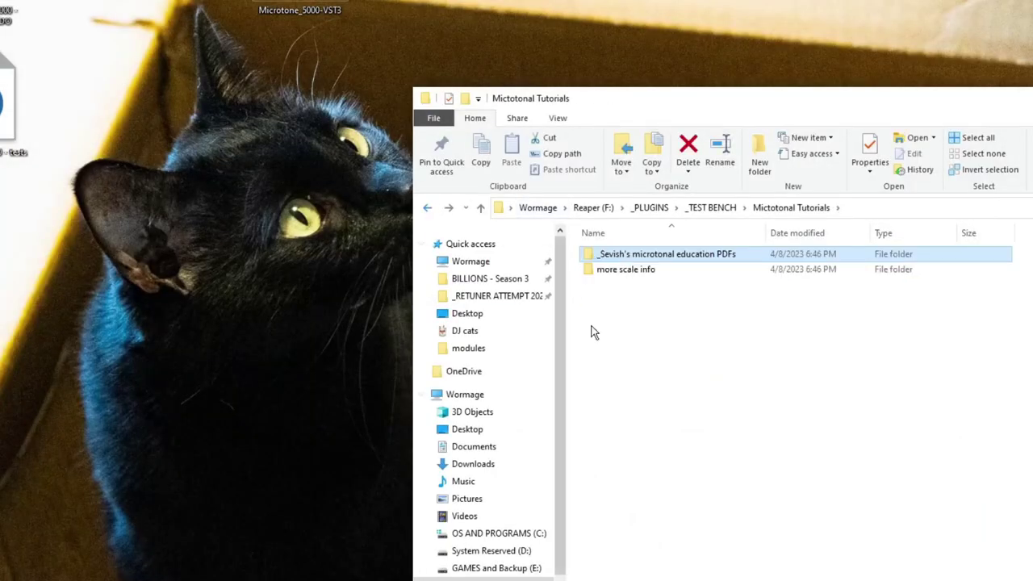
View the tuning files in the Microtone_5000 folder inside _TEST BENCH and leave the folder
{"action": "left_click", "coordinate": [428, 207]}
{"action": "double_click", "coordinate": [637, 268]}
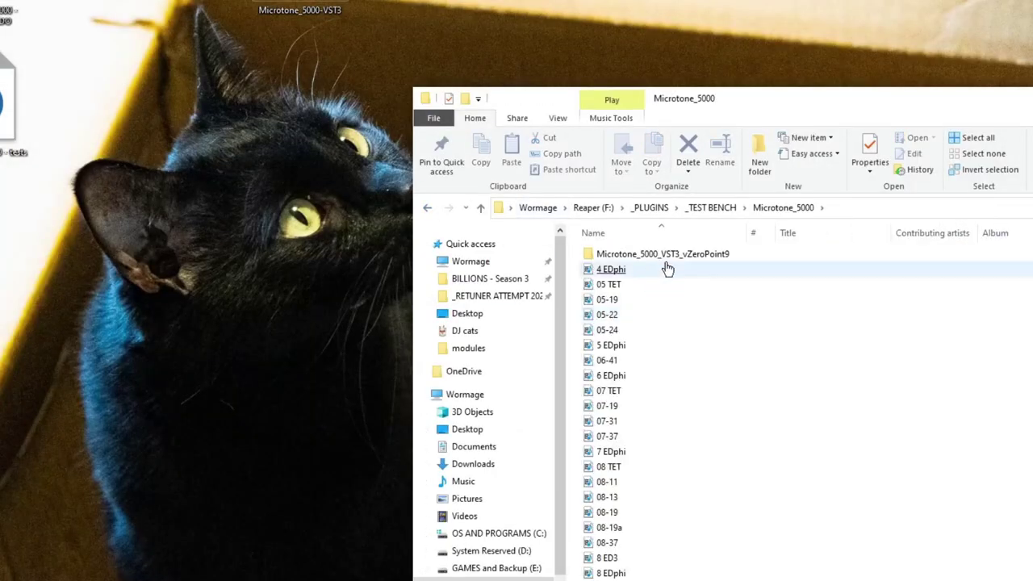
{"action": "left_click", "coordinate": [427, 208]}
{"action": "left_click", "coordinate": [427, 208]}
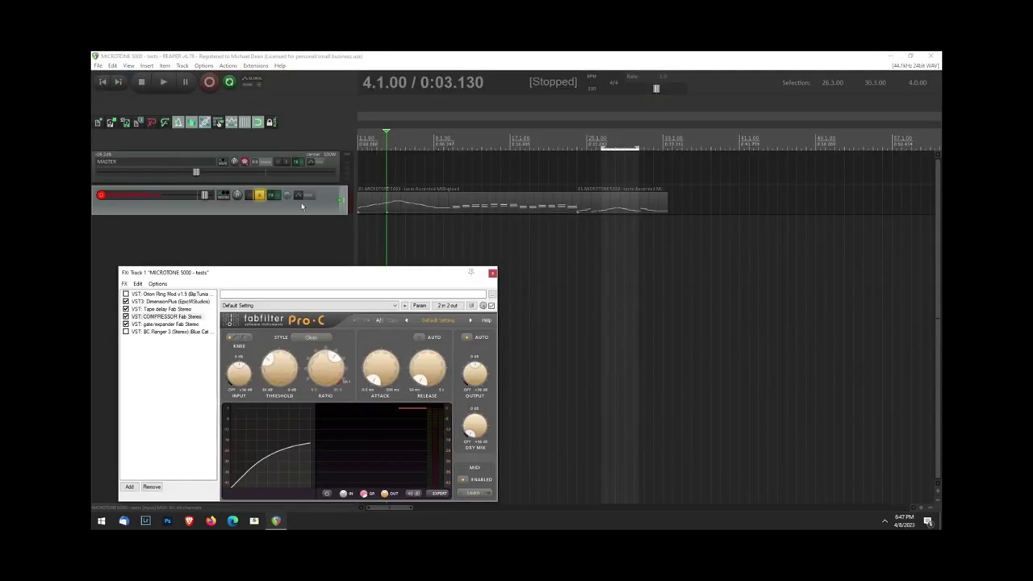
In REAPER, reopen track 1's FX chain to show the Microtone 5000 synth interface
{"action": "left_click_drag", "start_coordinate": [308, 271], "coordinate": [502, 213]}
{"action": "left_click", "coordinate": [273, 195]}
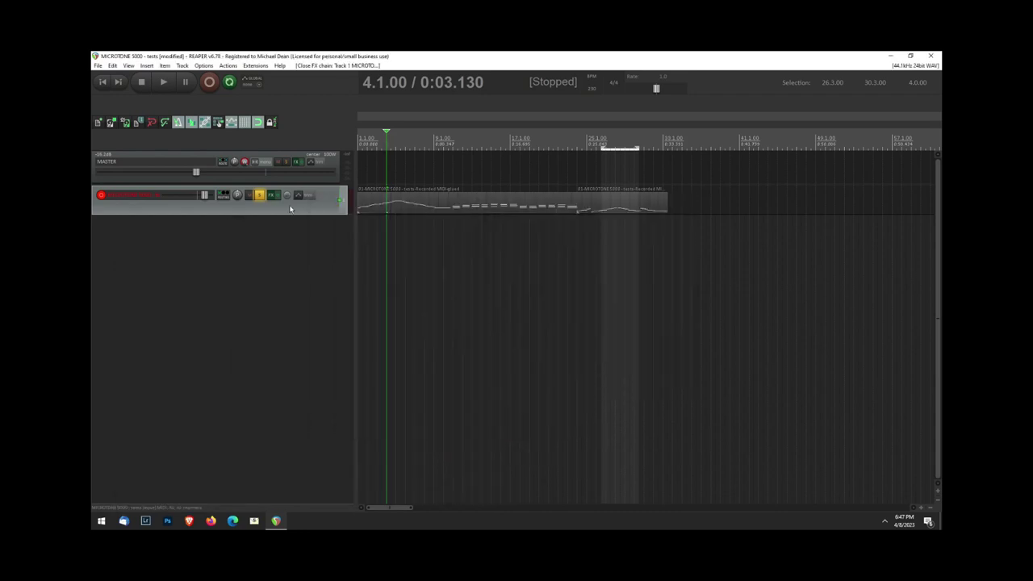
{"action": "left_click", "coordinate": [273, 199]}
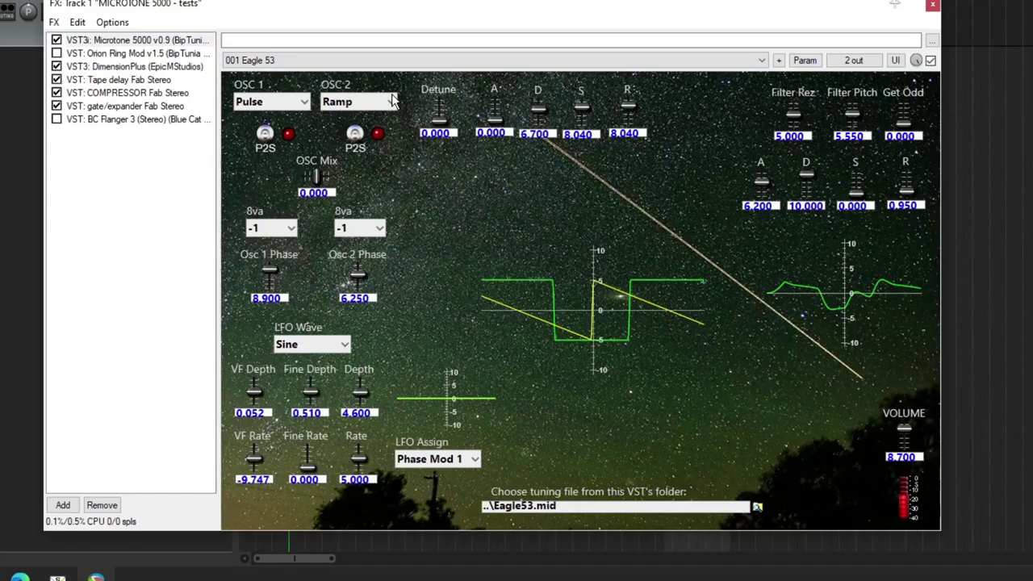
Load the 002 Western 12 TET preset in Microtone 5000 and audition it with the recorded MIDI on track 1
{"action": "left_click", "coordinate": [420, 60]}
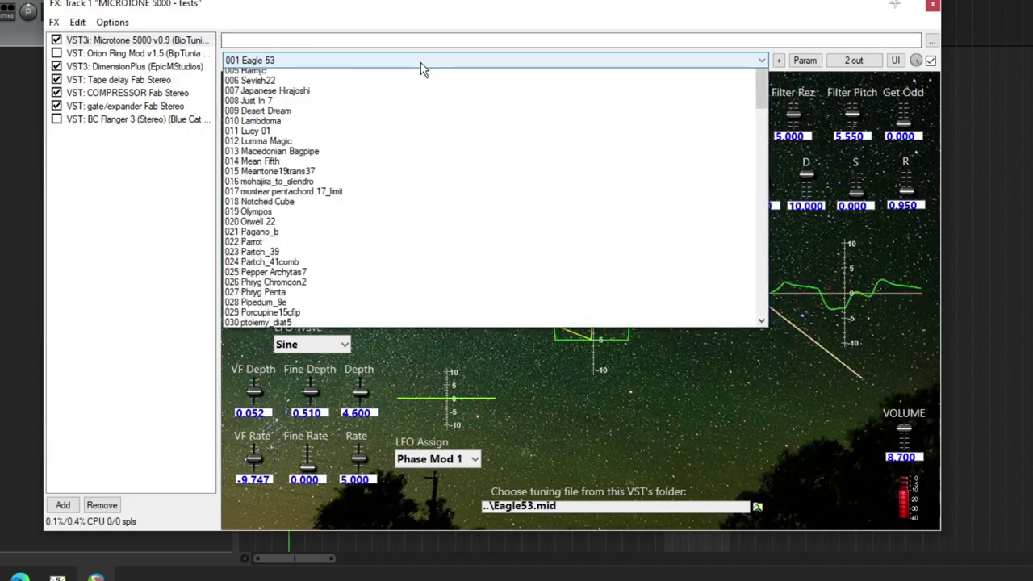
{"action": "left_click", "coordinate": [381, 84]}
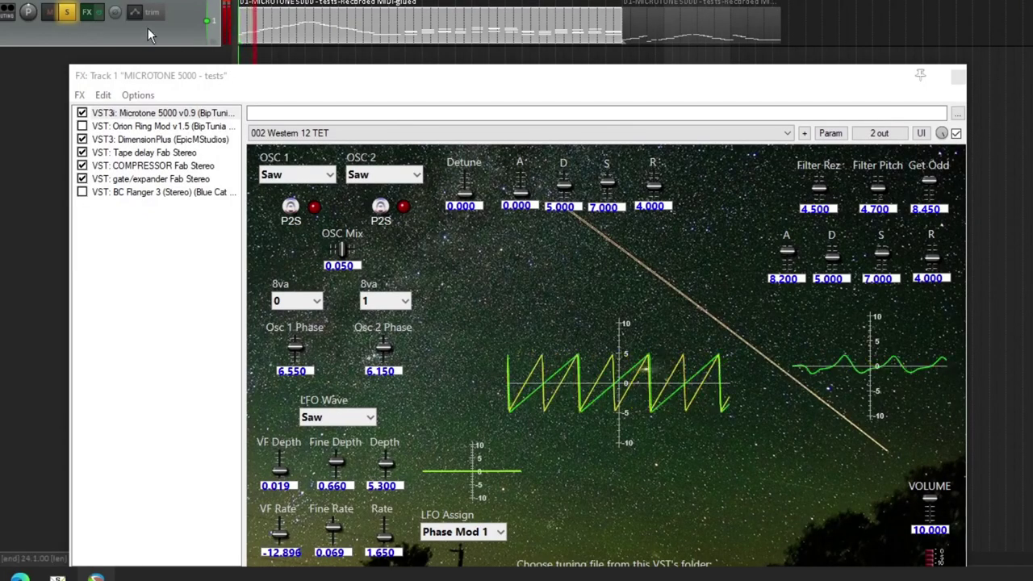
{"action": "left_click_drag", "start_coordinate": [442, 81], "coordinate": [373, 71]}
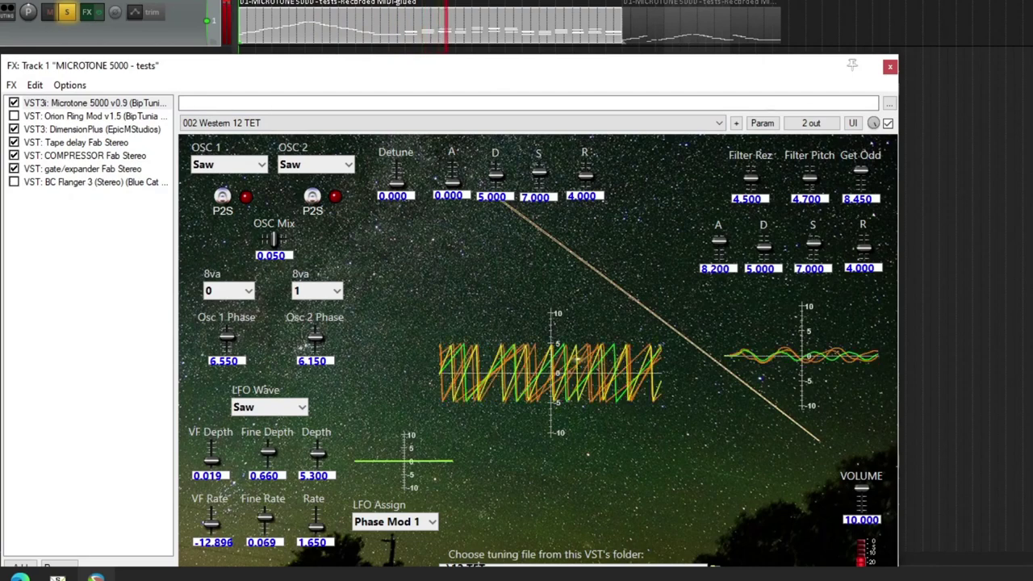
{"action": "left_click", "coordinate": [401, 3]}
{"action": "key", "text": "space"}
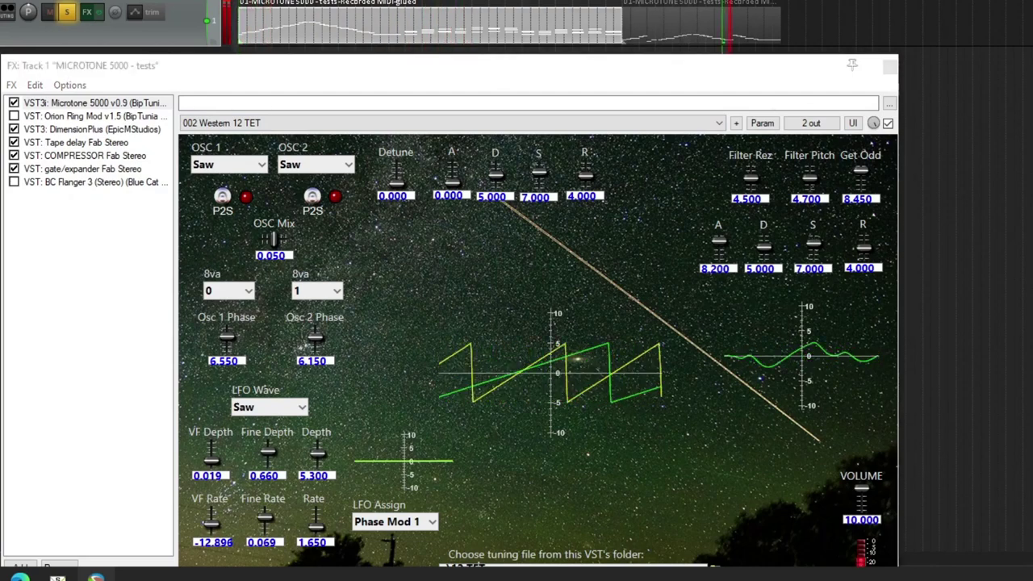
Load the 007 Japanese Hirajoshi preset and play the recorded MIDI from the start of the track
{"action": "left_click", "coordinate": [394, 123]}
{"action": "left_click", "coordinate": [370, 186]}
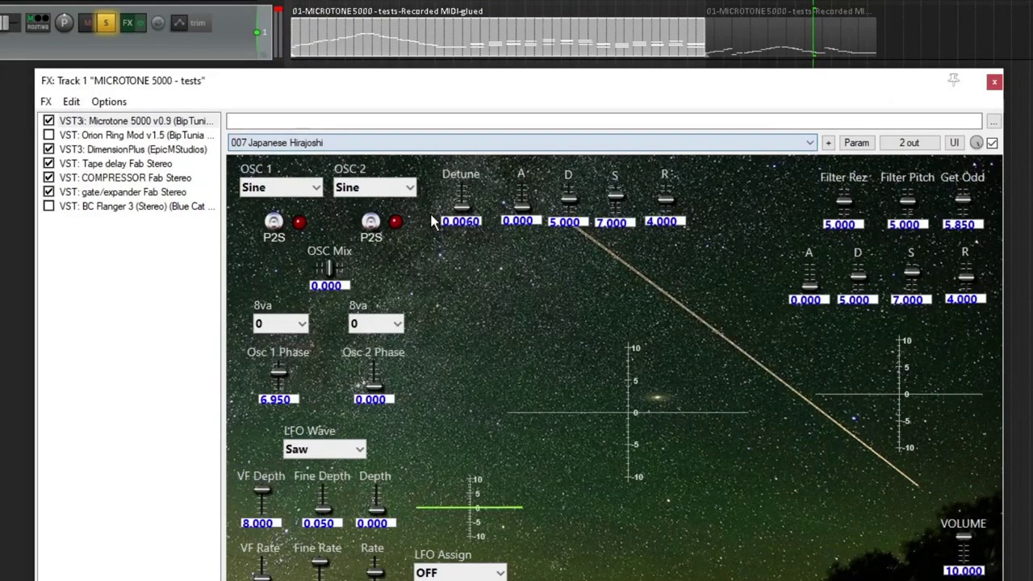
{"action": "key", "text": "space"}
{"action": "left_click", "coordinate": [423, 39]}
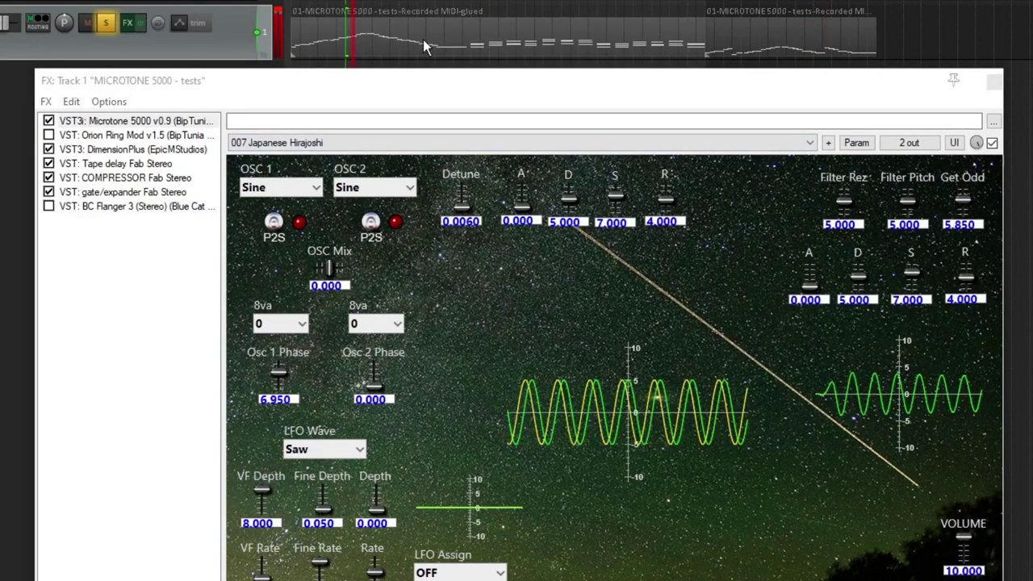
{"action": "key", "text": "space"}
{"action": "key", "text": "space"}
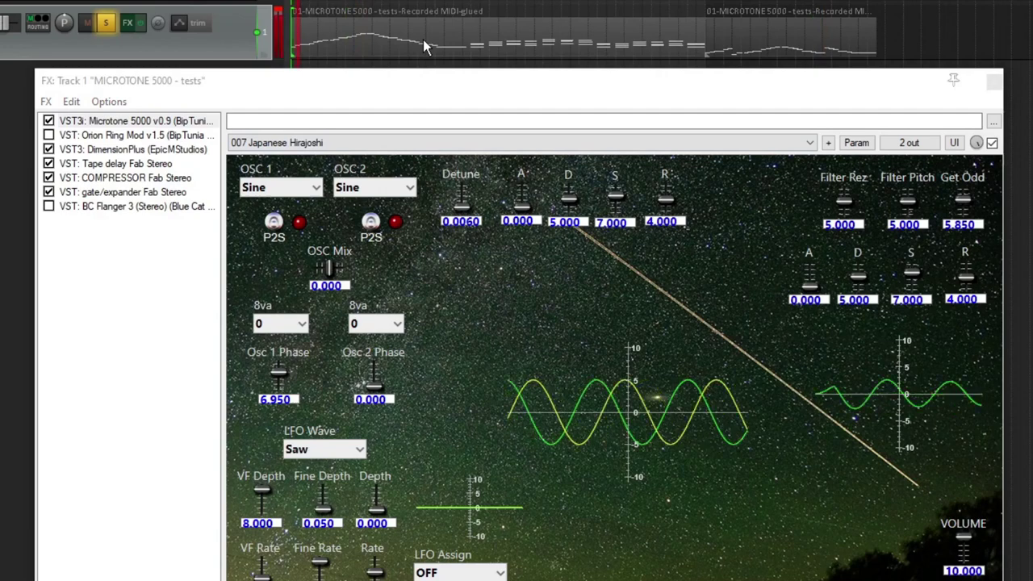
Load the 103 Darreg_genus2 preset in Microtone 5000 and audition it with track 1's recorded MIDI
{"action": "left_click_drag", "start_coordinate": [464, 90], "coordinate": [425, 75]}
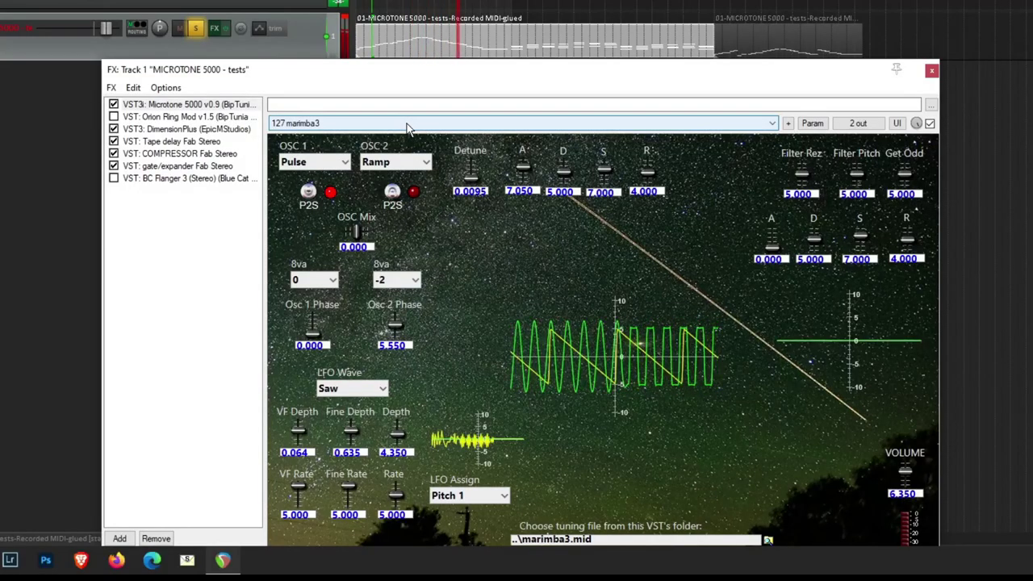
{"action": "left_click", "coordinate": [406, 122]}
{"action": "left_click", "coordinate": [398, 168]}
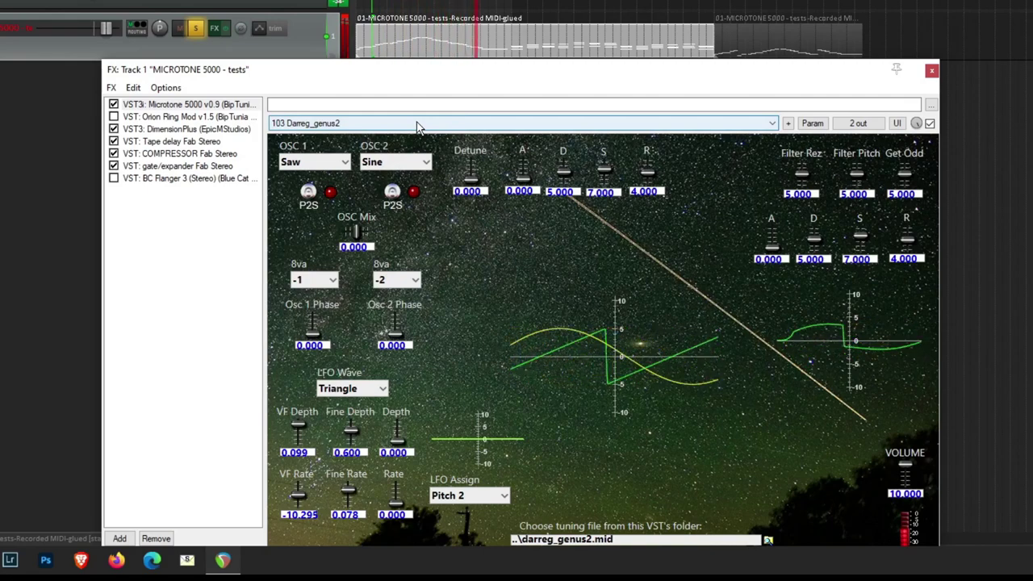
Audition the 068 19 TET preset and the 070 12 EDphi preset with the recorded MIDI
{"action": "left_click", "coordinate": [419, 127]}
{"action": "scroll", "coordinate": [417, 198], "scroll_direction": "up", "scroll_amount": 10}
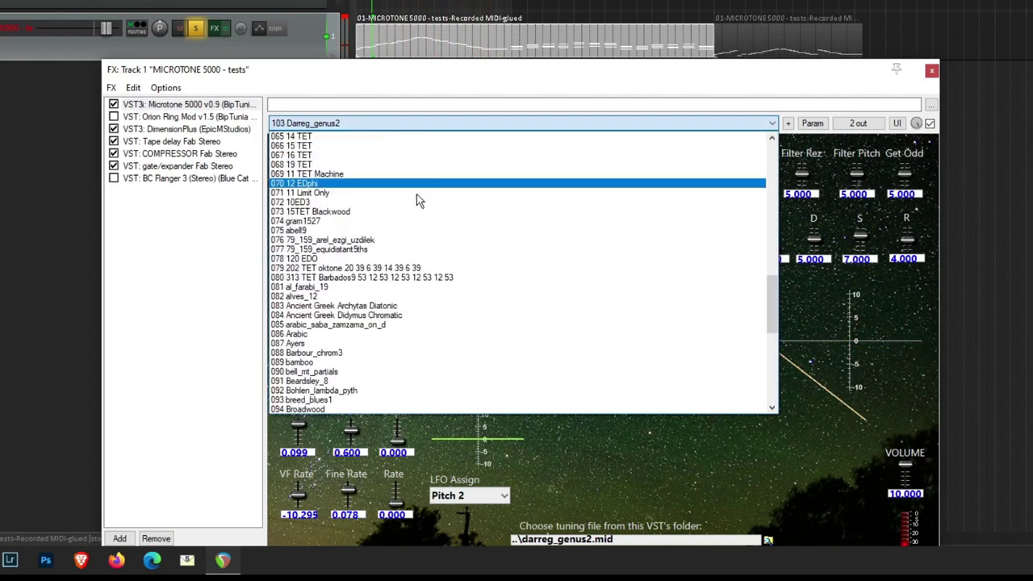
{"action": "left_click", "coordinate": [390, 163]}
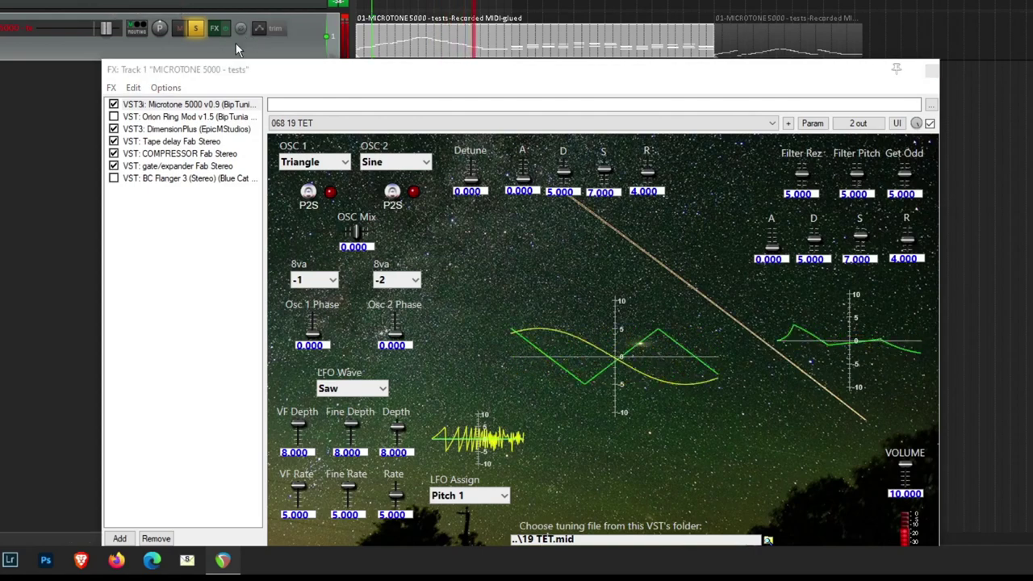
{"action": "left_click", "coordinate": [510, 126]}
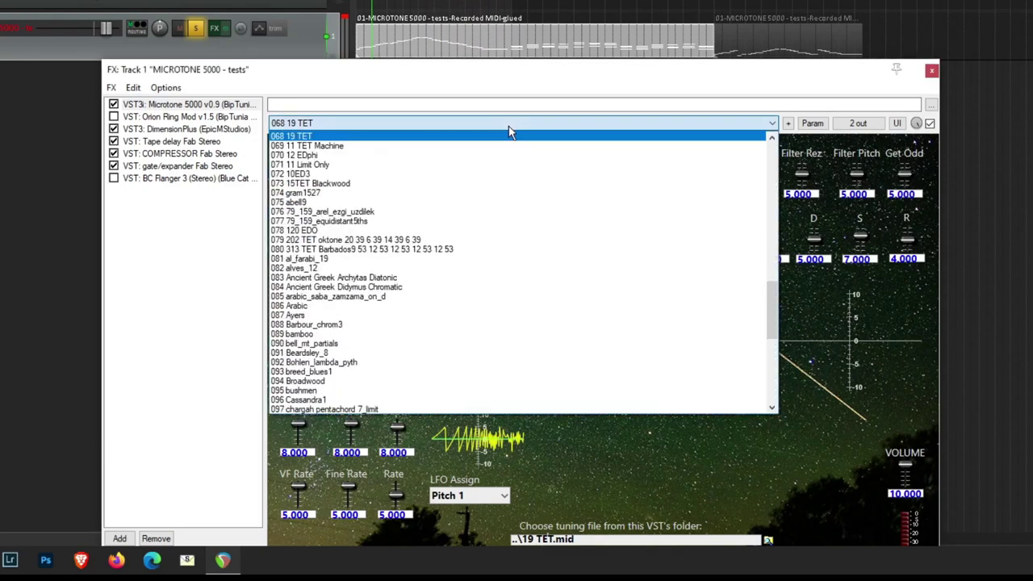
{"action": "left_click", "coordinate": [454, 155]}
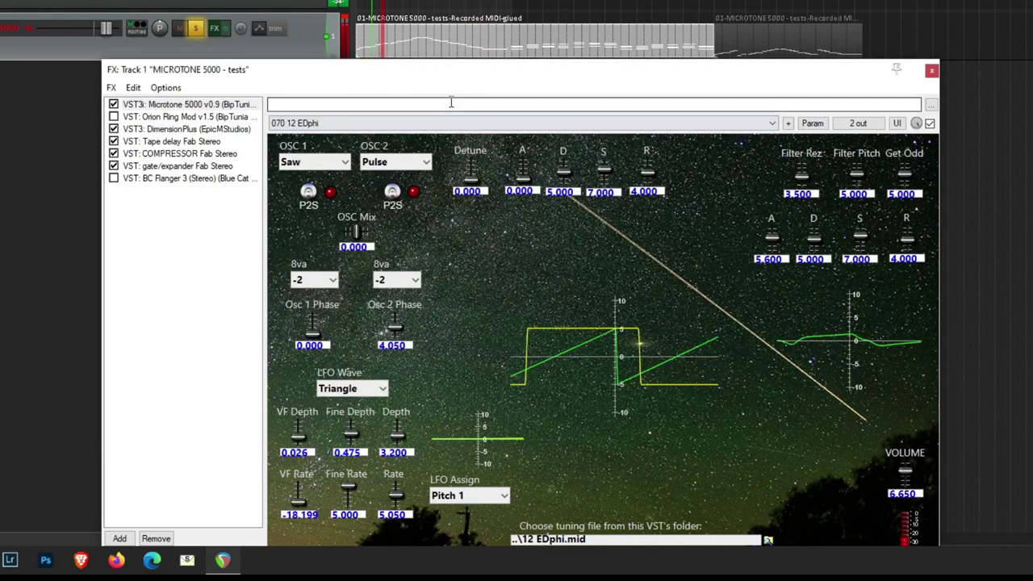
Load the 036 13 TET preset and audition it from the start of the recorded MIDI
{"action": "left_click", "coordinate": [544, 123]}
{"action": "scroll", "coordinate": [545, 190], "scroll_direction": "up", "scroll_amount": 10}
{"action": "left_click", "coordinate": [503, 151]}
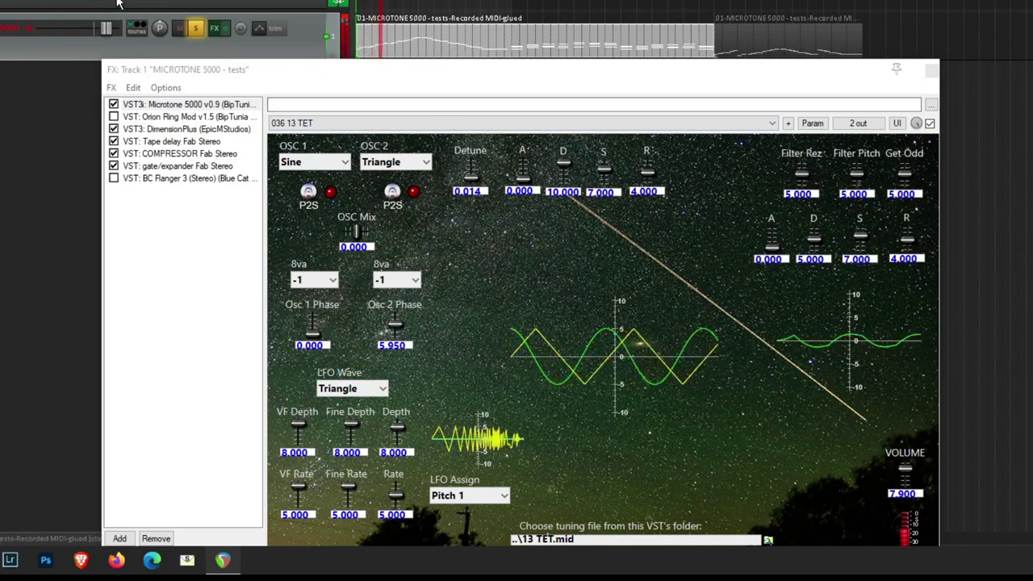
{"action": "left_click_drag", "start_coordinate": [111, 3], "coordinate": [108, 3]}
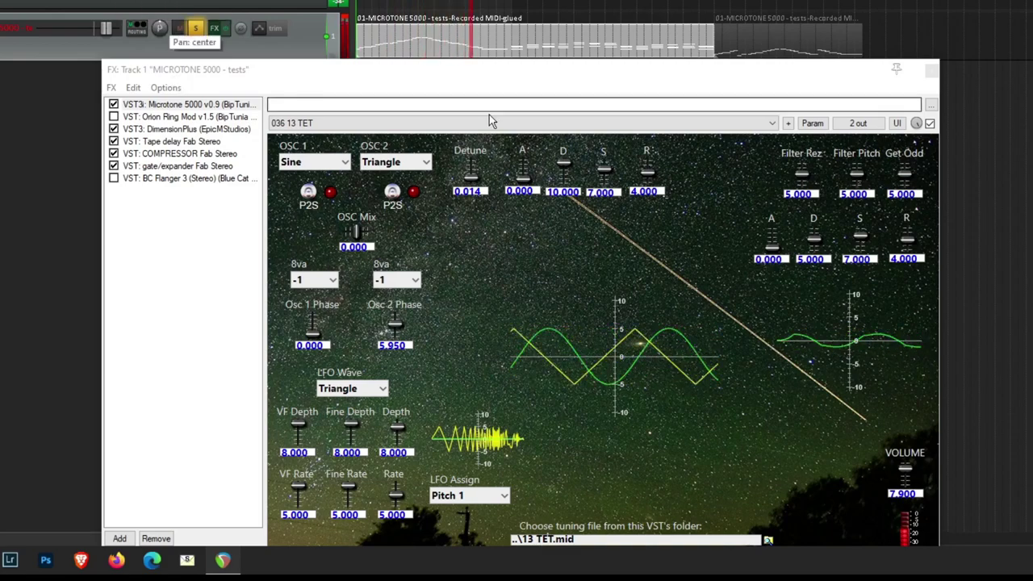
Load the 010 Lambdoma preset and play the first recorded MIDI item from partway through its opening section
{"action": "left_click", "coordinate": [448, 127]}
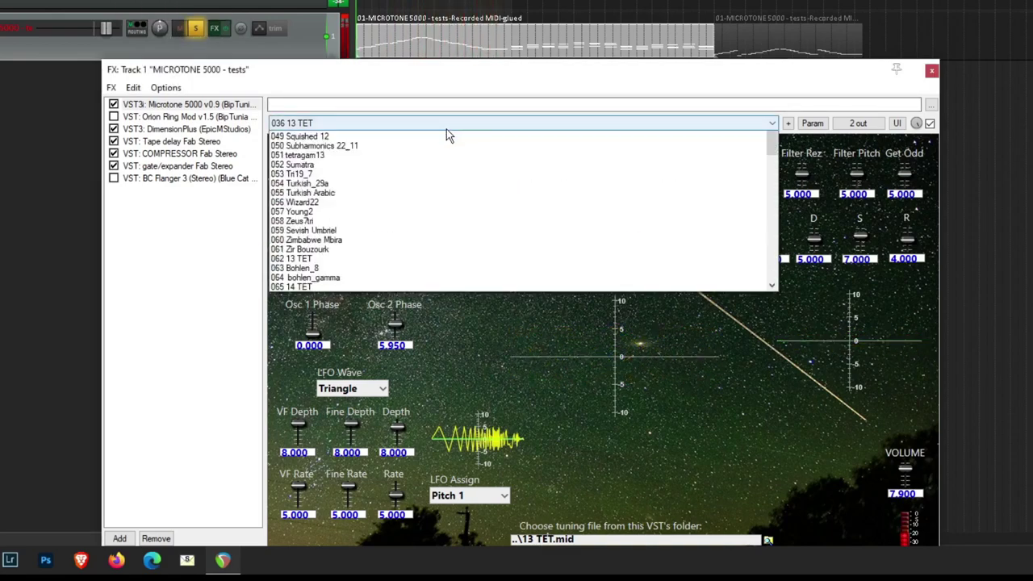
{"action": "scroll", "coordinate": [413, 178], "scroll_direction": "up", "scroll_amount": 5}
{"action": "left_click", "coordinate": [409, 179]}
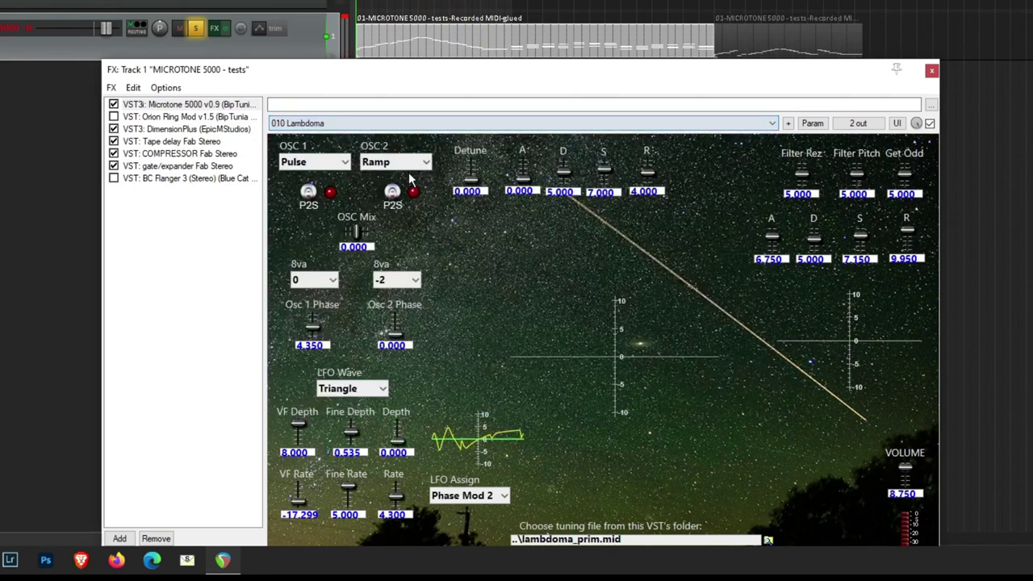
{"action": "left_click", "coordinate": [427, 43]}
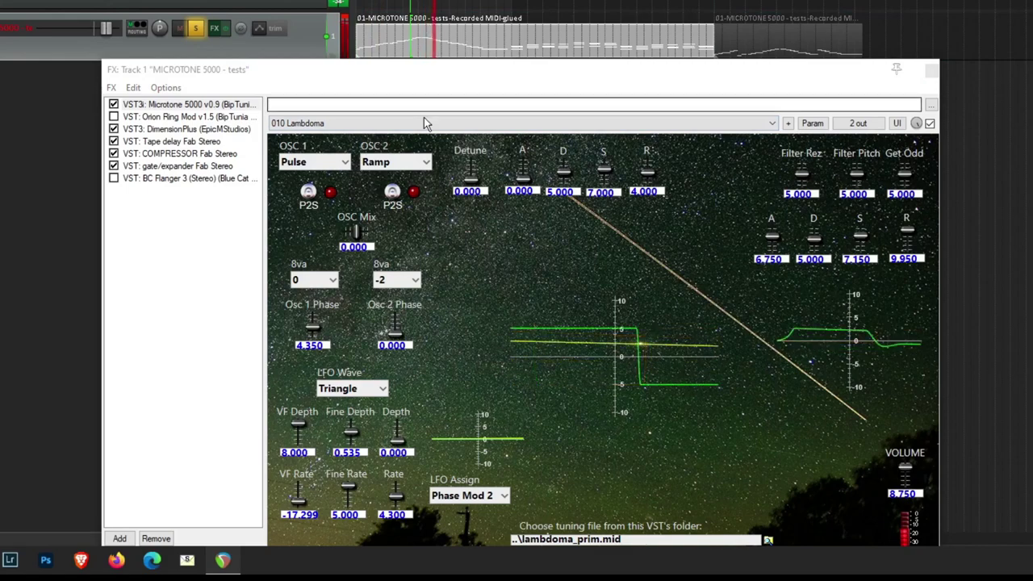
{"action": "key", "text": "space"}
Set the octave of both oscillators to 1 in the Lambdoma preset and audition the sound
{"action": "left_click", "coordinate": [310, 285]}
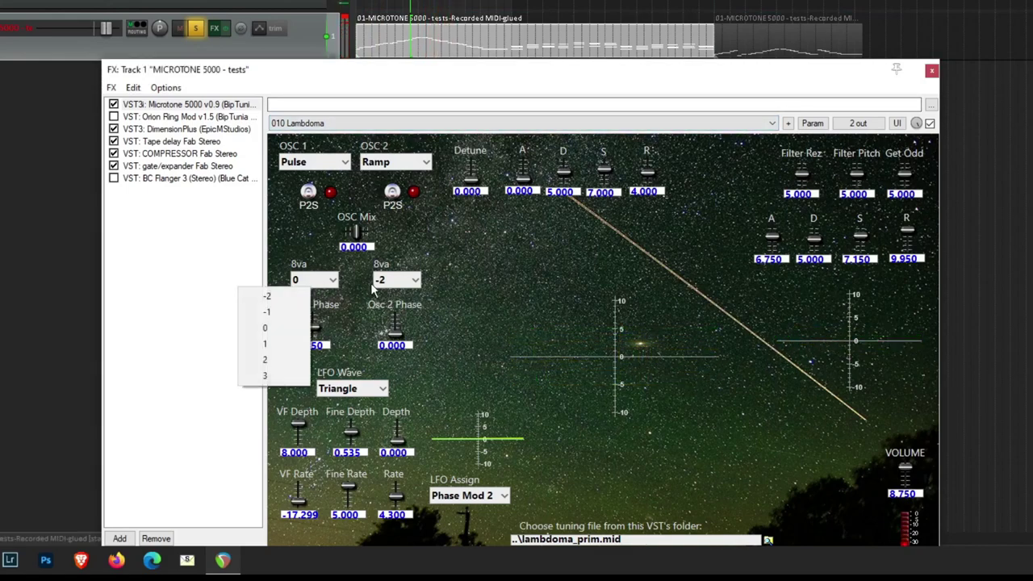
{"action": "left_click", "coordinate": [395, 283]}
{"action": "left_click", "coordinate": [351, 322]}
{"action": "key", "text": "space"}
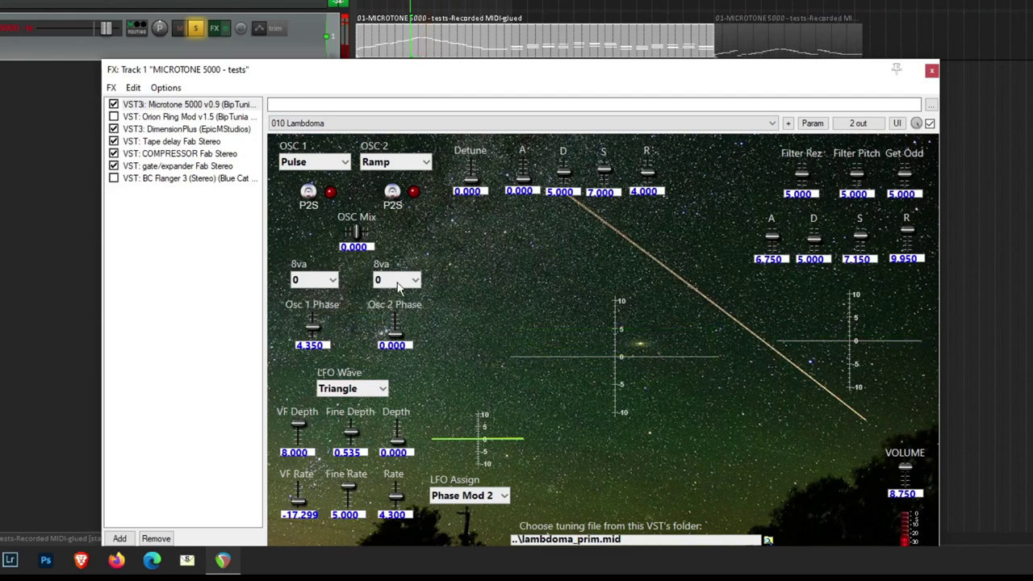
{"action": "left_click", "coordinate": [397, 283]}
{"action": "left_click", "coordinate": [320, 282]}
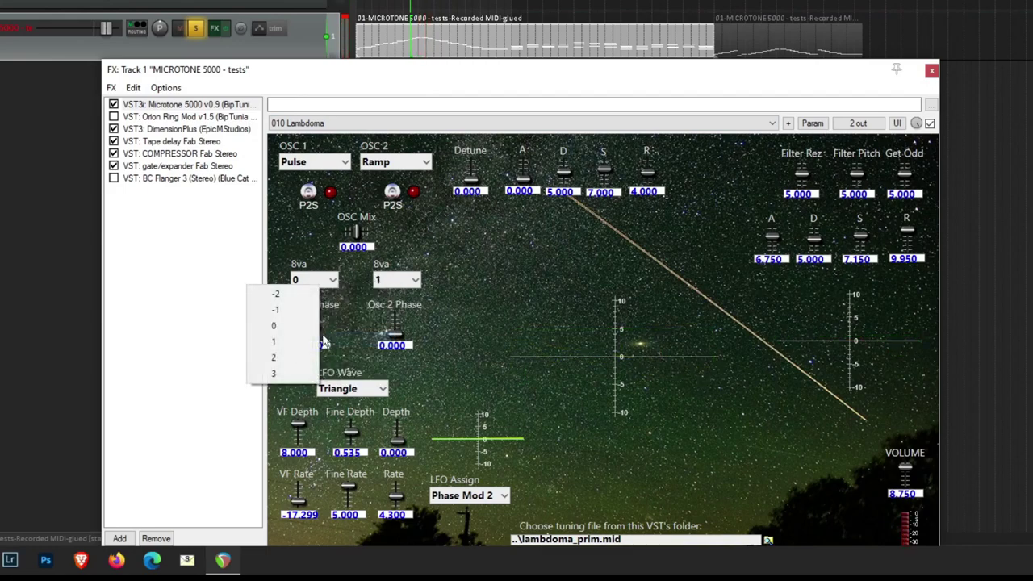
{"action": "left_click", "coordinate": [318, 345]}
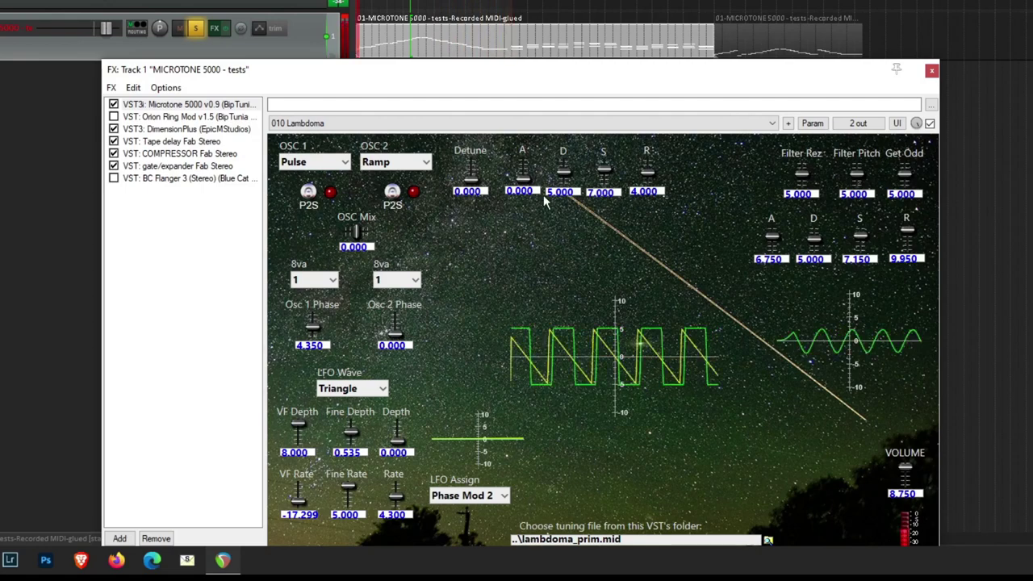
{"action": "key", "text": "space"}
Load the 002 Western 12 TET preset and set its Filter Rez to 7.550 and filter envelope attack to 7.250
{"action": "left_click", "coordinate": [419, 122]}
{"action": "scroll", "coordinate": [428, 193], "scroll_direction": "up", "scroll_amount": 3}
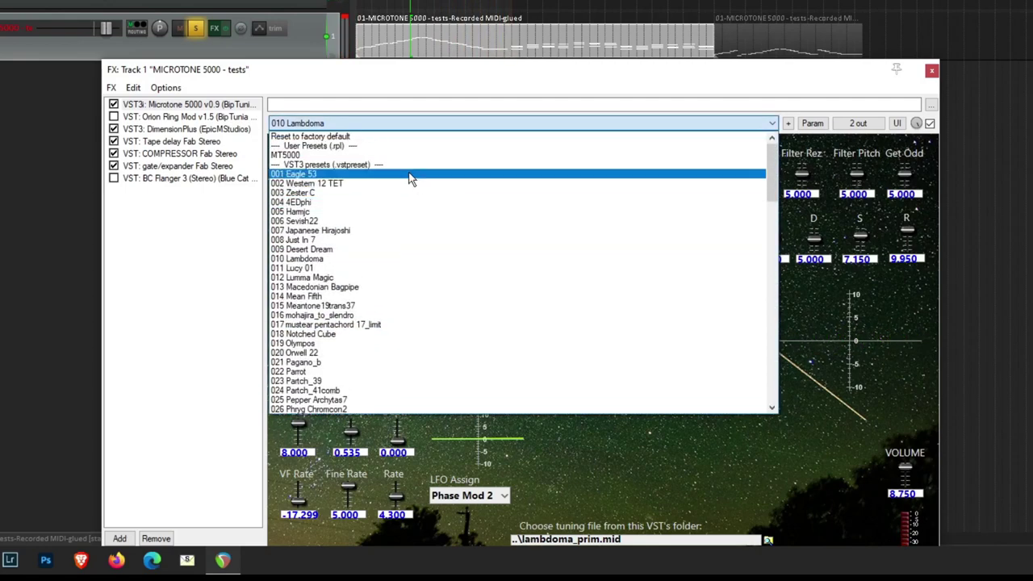
{"action": "left_click", "coordinate": [406, 186]}
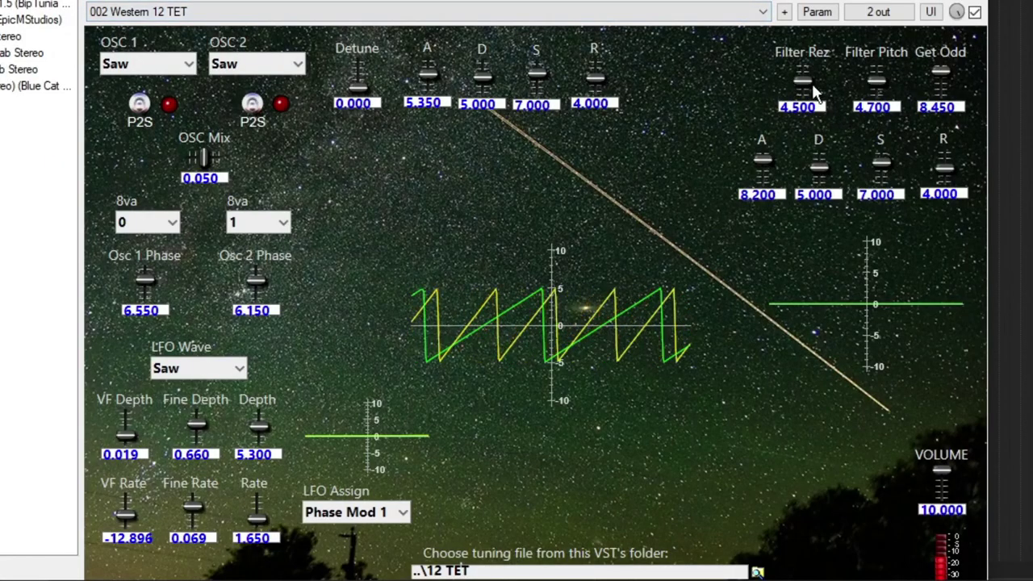
{"action": "left_click_drag", "start_coordinate": [812, 89], "coordinate": [796, 107]}
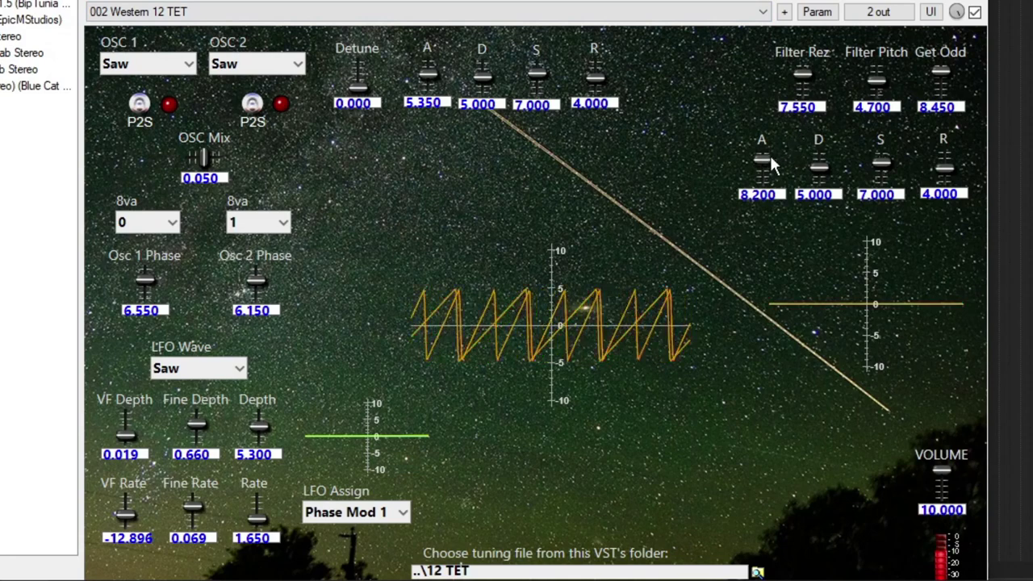
{"action": "left_click_drag", "start_coordinate": [762, 159], "coordinate": [763, 173]}
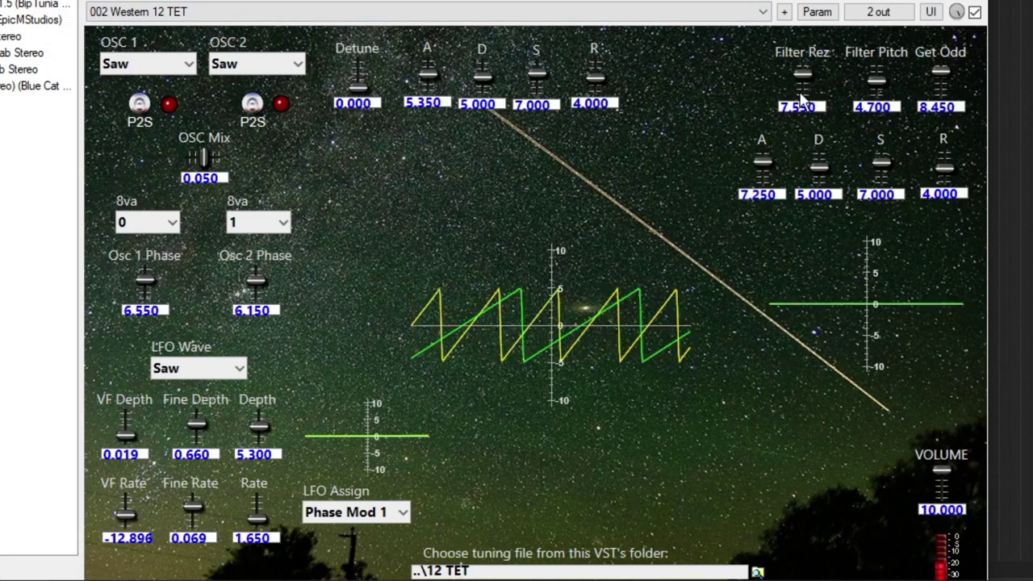
Assign the LFO to VCA 1 and set its VF Rate to -10.895
{"action": "left_click", "coordinate": [357, 516]}
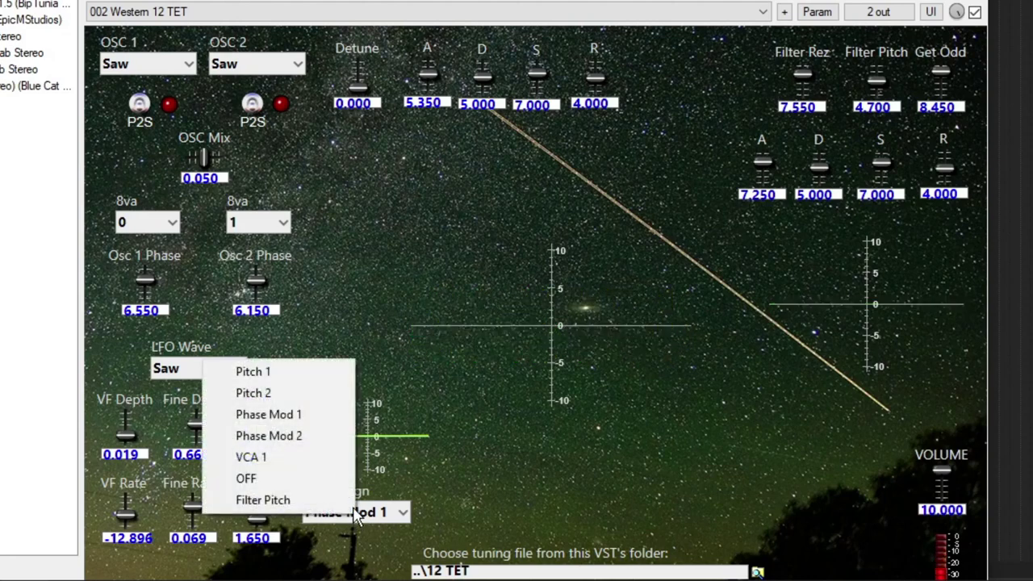
{"action": "left_click", "coordinate": [286, 458]}
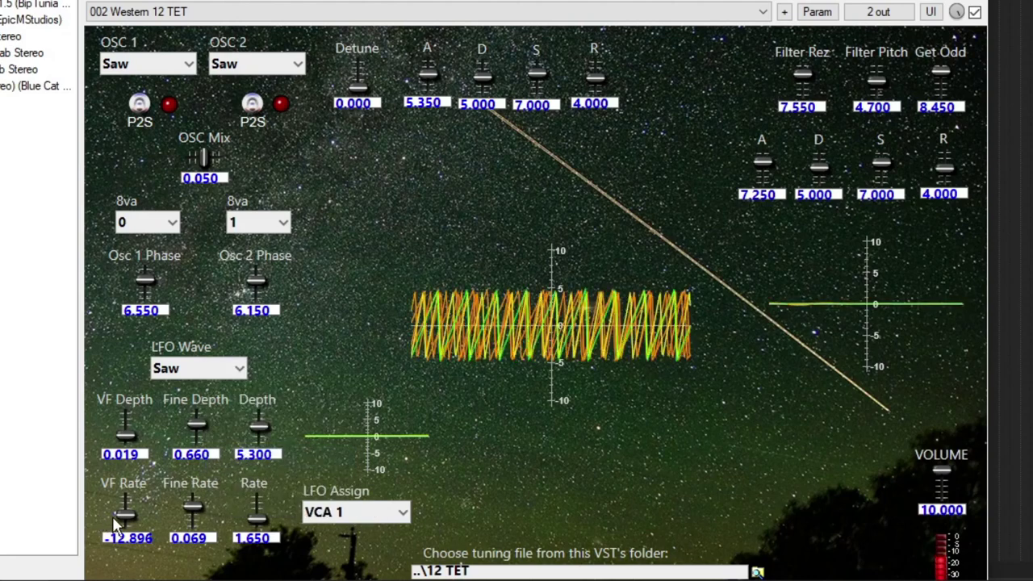
{"action": "left_click_drag", "start_coordinate": [121, 522], "coordinate": [122, 472]}
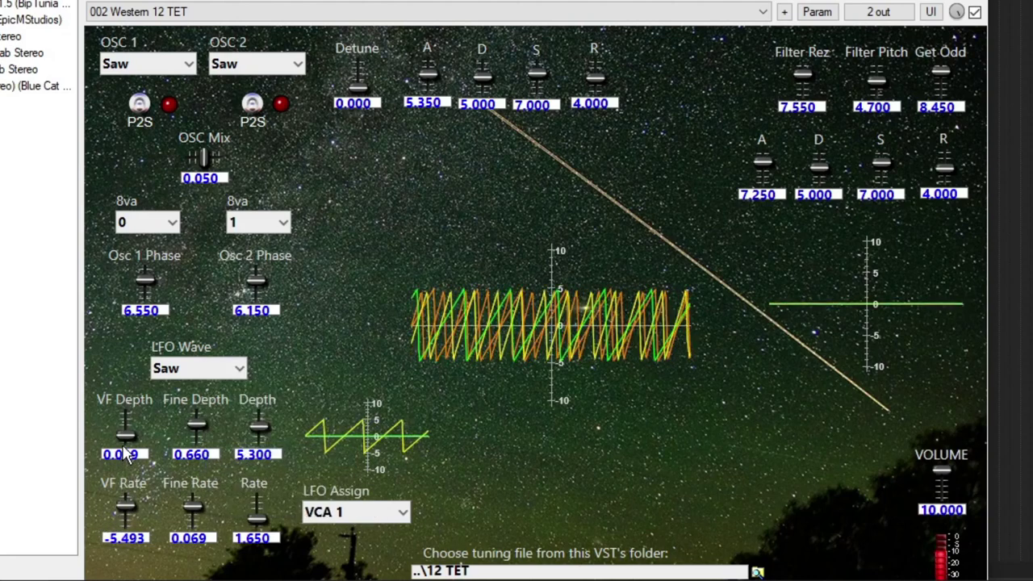
{"action": "left_click_drag", "start_coordinate": [122, 428], "coordinate": [119, 497]}
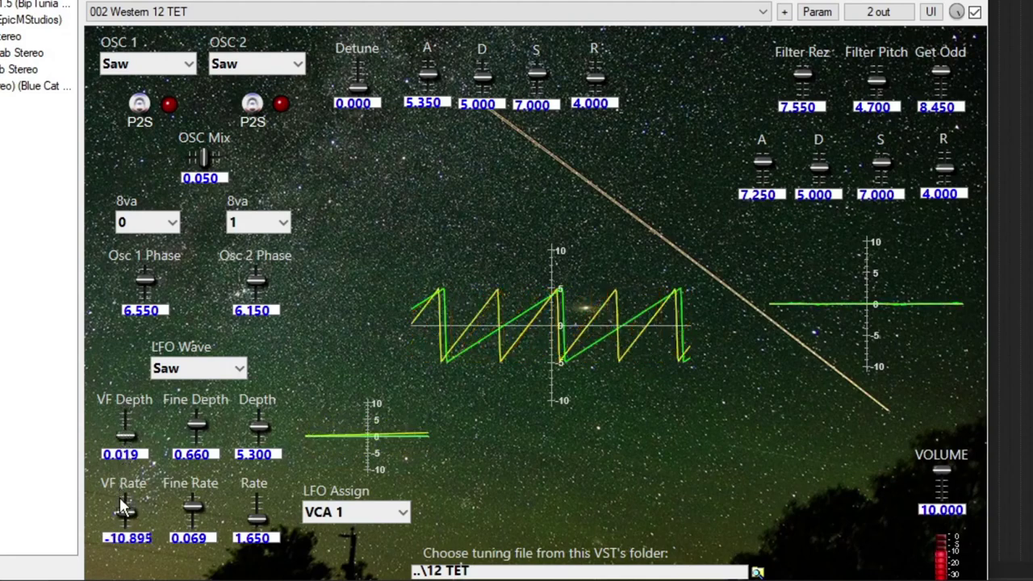
Change the LFO wave to Ramp and adjust its VF Rate to about -10.7
{"action": "left_click", "coordinate": [184, 368]}
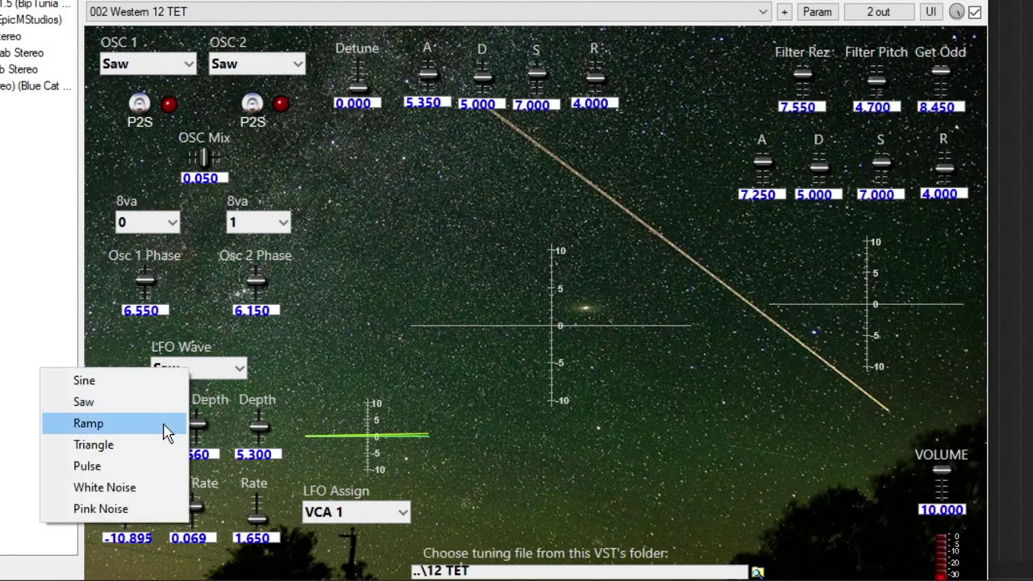
{"action": "left_click", "coordinate": [166, 424]}
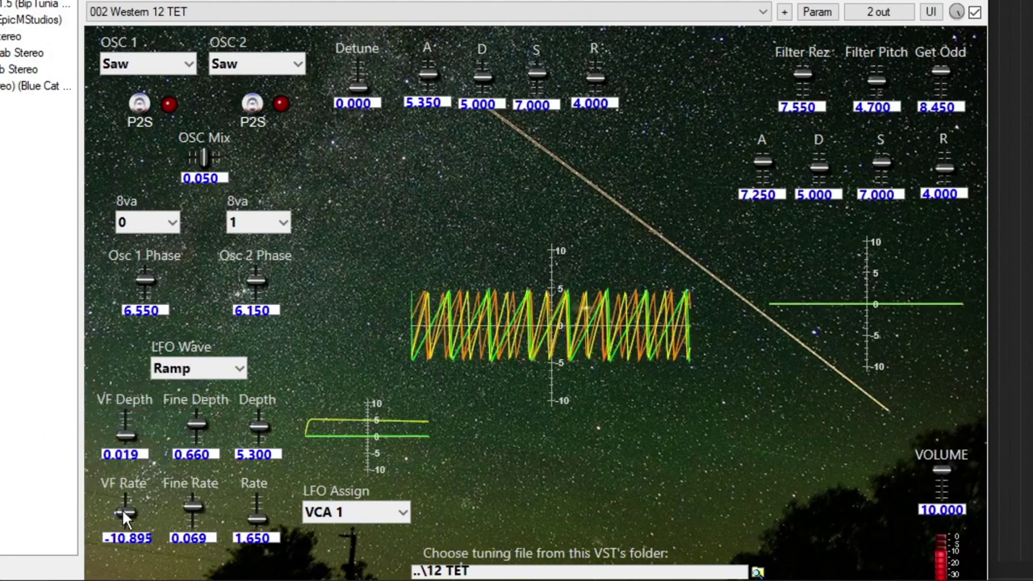
{"action": "left_click_drag", "start_coordinate": [125, 542], "coordinate": [125, 563]}
{"action": "mouse_move", "coordinate": [121, 486]}
{"action": "left_mouse_down"}
{"action": "mouse_move", "coordinate": [115, 399]}
{"action": "mouse_move", "coordinate": [109, 489]}
{"action": "left_mouse_up"}
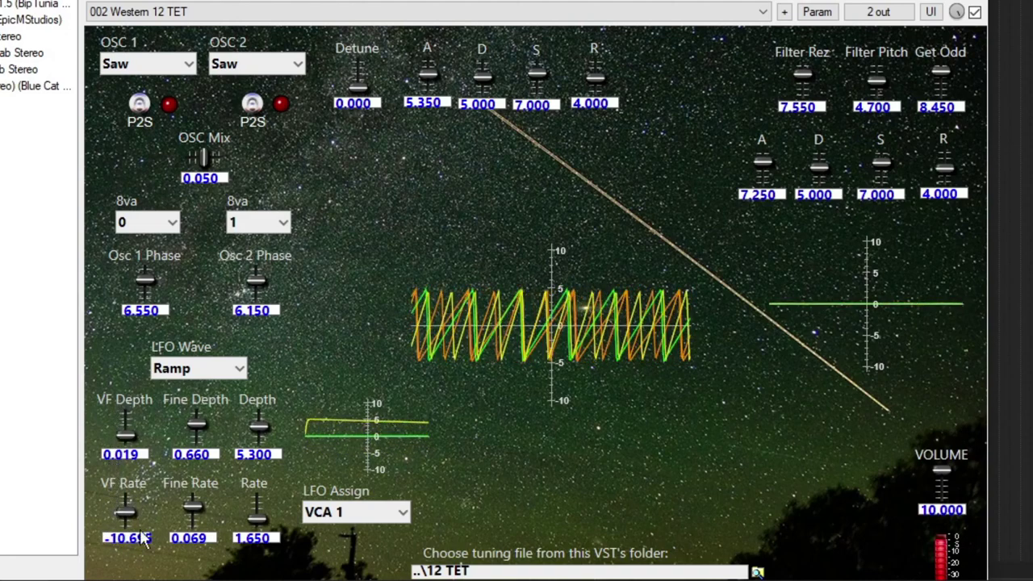
Assign the LFO to Filter Pitch and set its VF Rate to -10.495
{"action": "left_click", "coordinate": [329, 518]}
{"action": "left_click", "coordinate": [287, 498]}
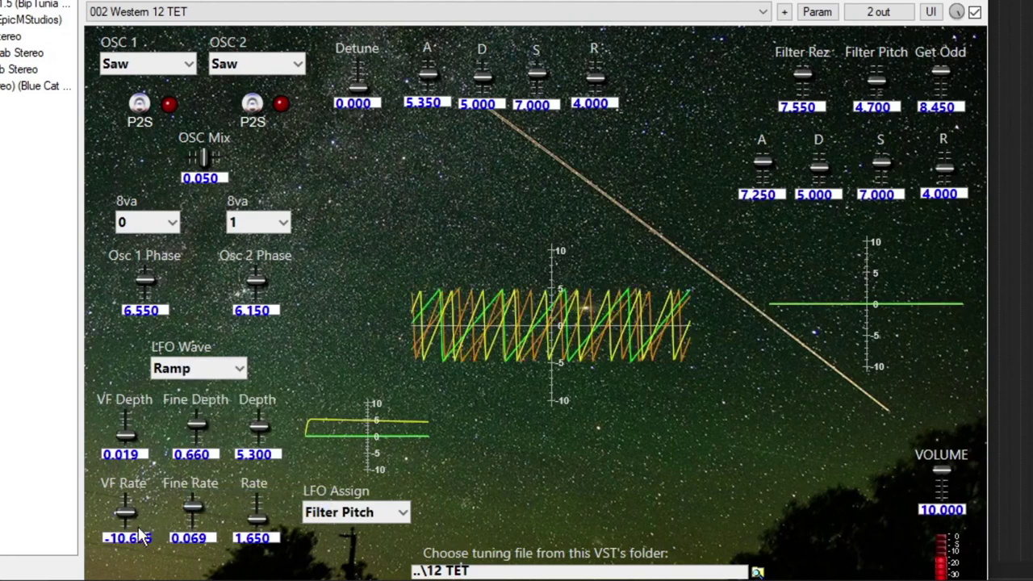
{"action": "left_click_drag", "start_coordinate": [129, 511], "coordinate": [133, 563]}
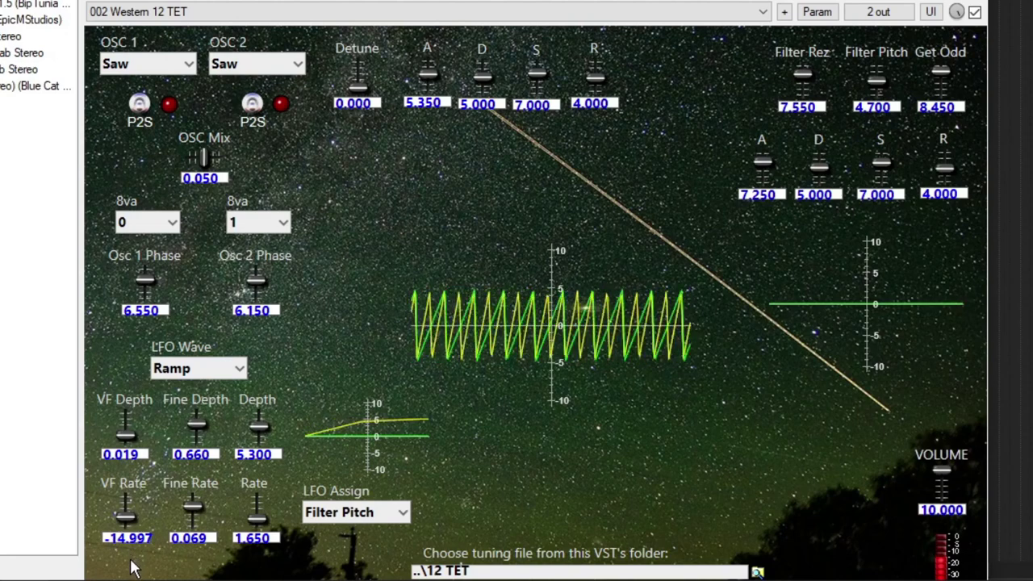
{"action": "left_click_drag", "start_coordinate": [129, 512], "coordinate": [136, 484]}
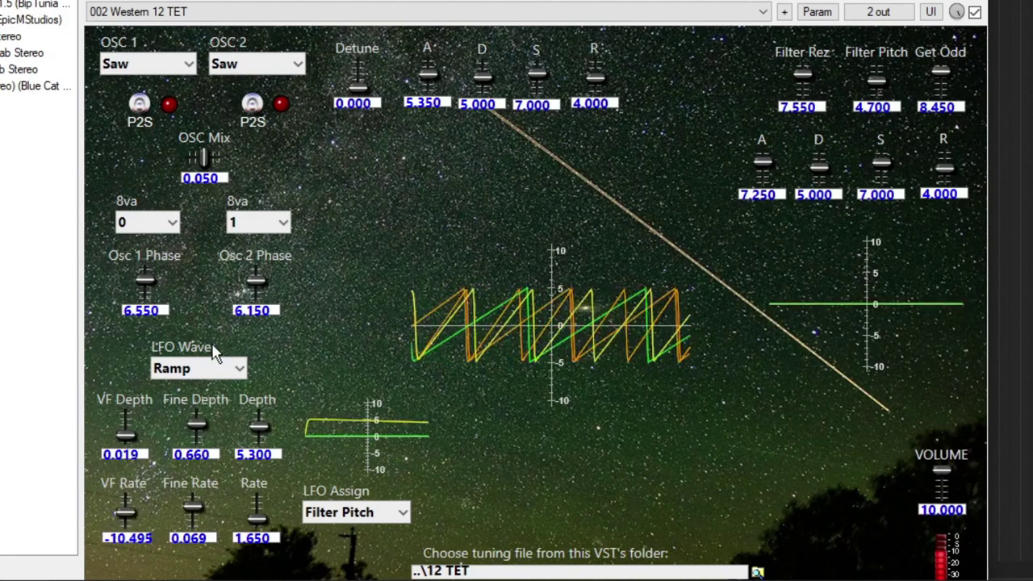
Load the 001 Eagle 53 preset and audition it
{"action": "left_click", "coordinate": [293, 12]}
{"action": "scroll", "coordinate": [313, 154], "scroll_direction": "up", "scroll_amount": 5}
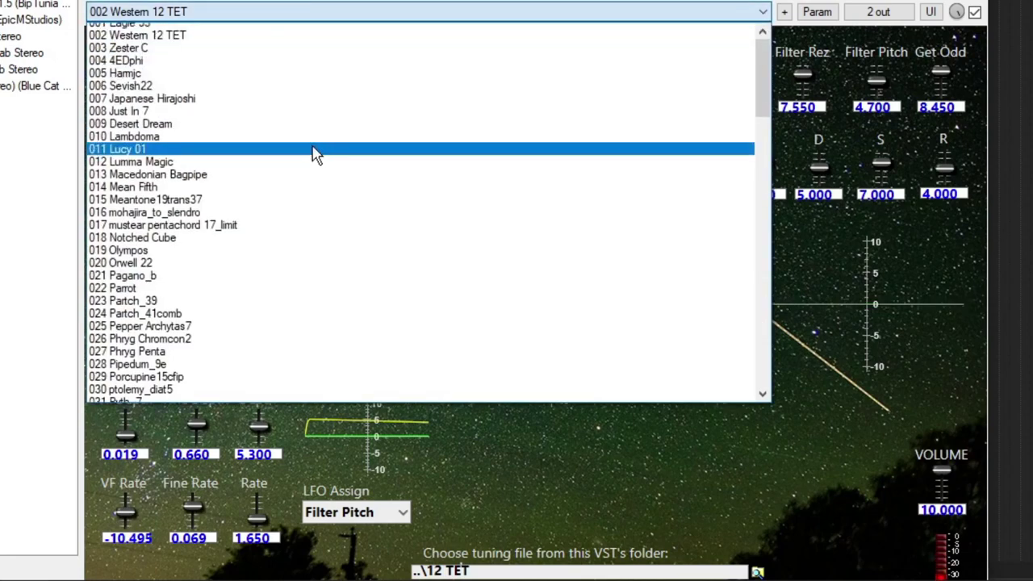
{"action": "left_click", "coordinate": [181, 80]}
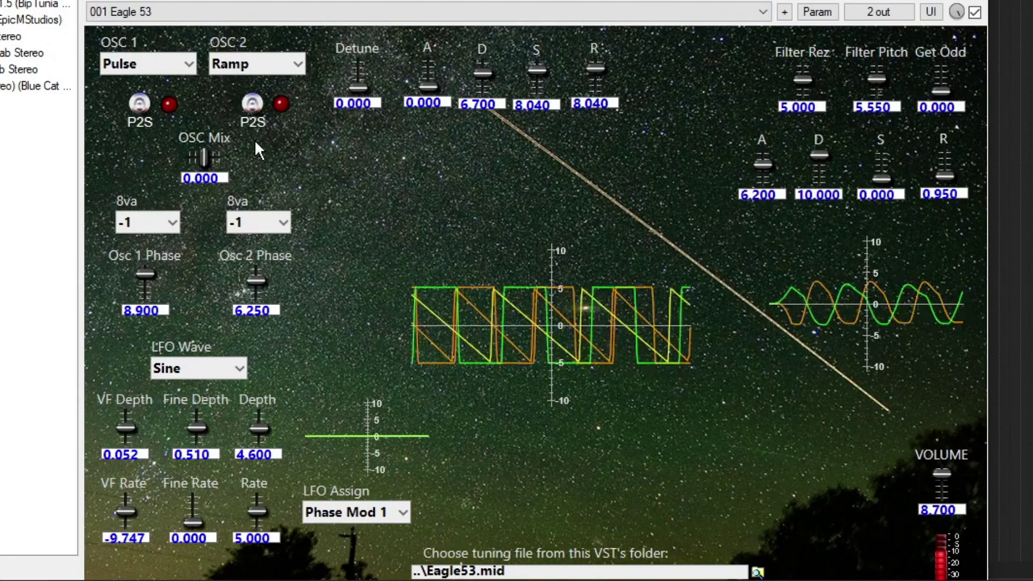
Reload the 002 Western 12 TET preset and set the octave of both oscillators to -2
{"action": "left_click", "coordinate": [125, 18]}
{"action": "left_click", "coordinate": [121, 37]}
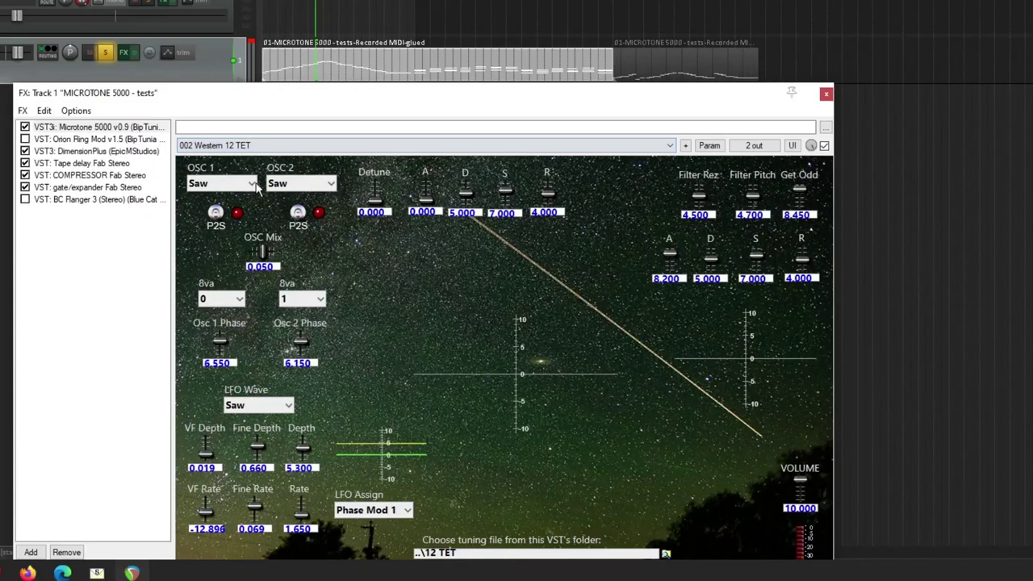
{"action": "left_click", "coordinate": [235, 301]}
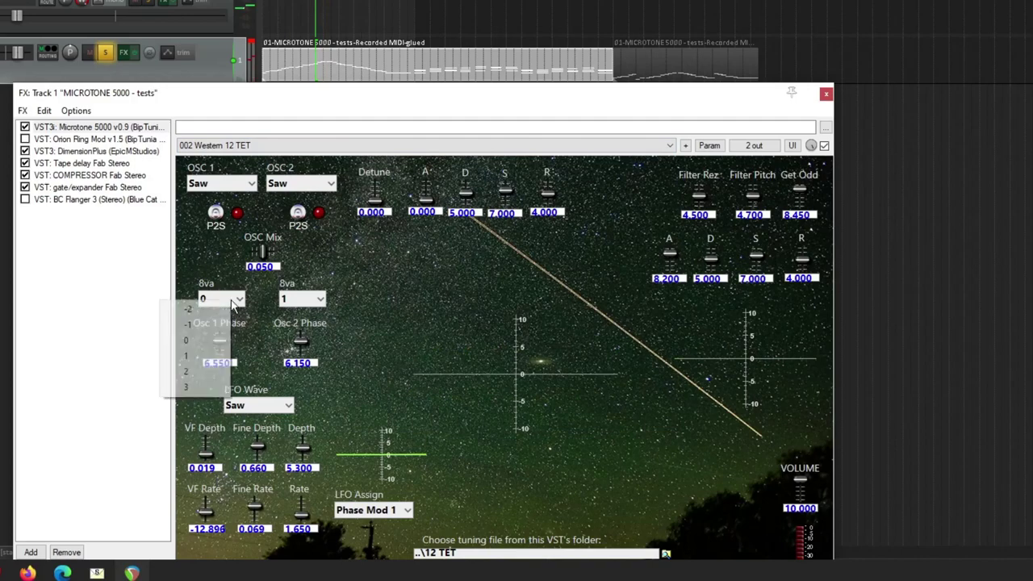
{"action": "left_click", "coordinate": [211, 320]}
{"action": "left_click", "coordinate": [306, 304]}
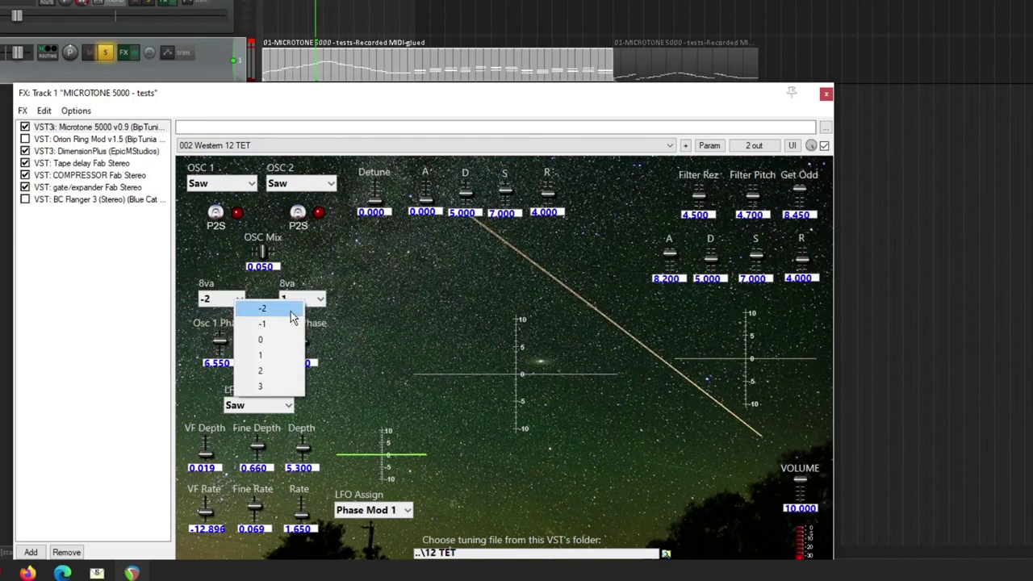
{"action": "left_click", "coordinate": [295, 319]}
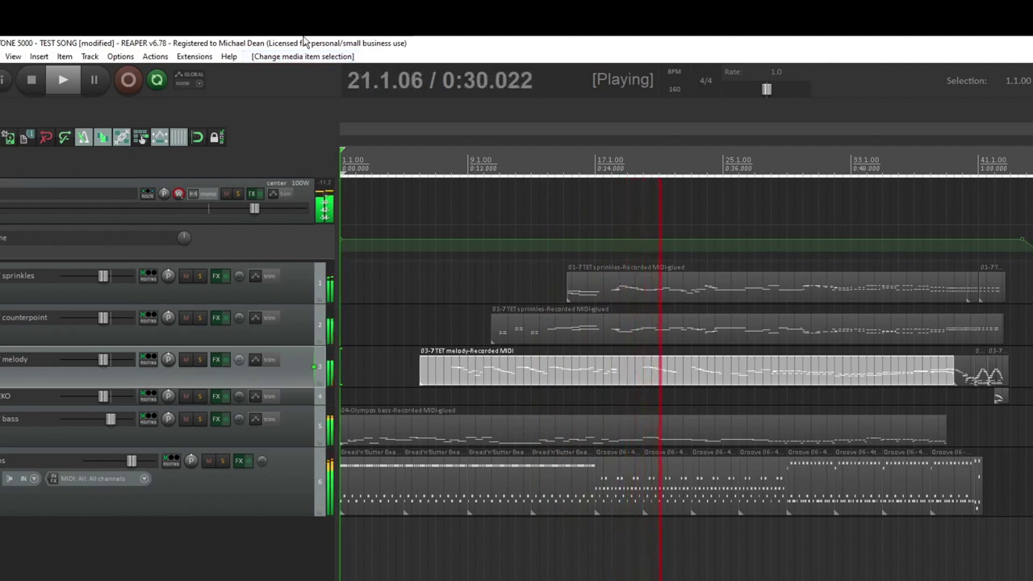
Enable the Lurssen Mastering plug-in in the master track's effects chain and lower the master volume
{"action": "left_click", "coordinate": [252, 194]}
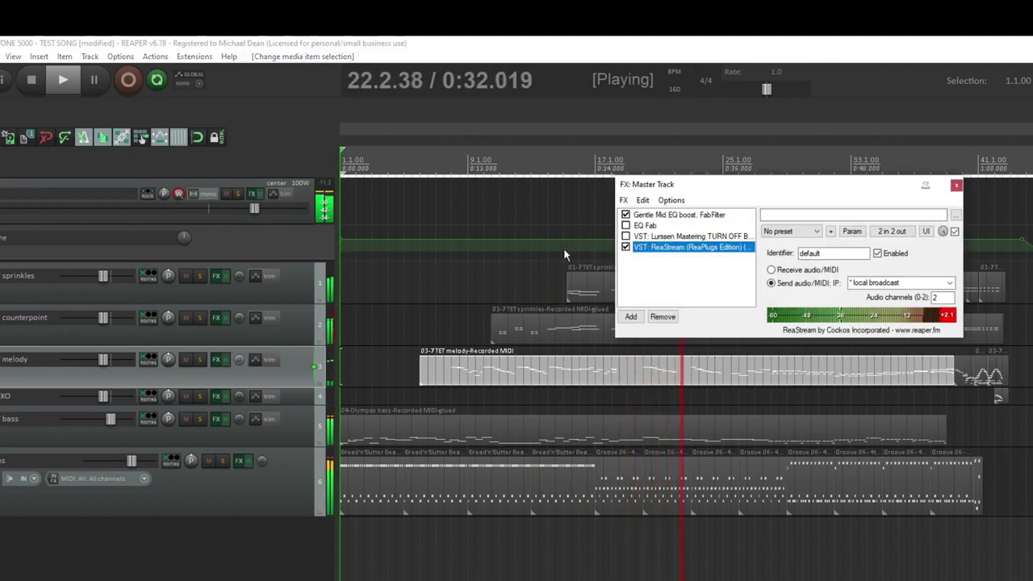
{"action": "left_click", "coordinate": [625, 235]}
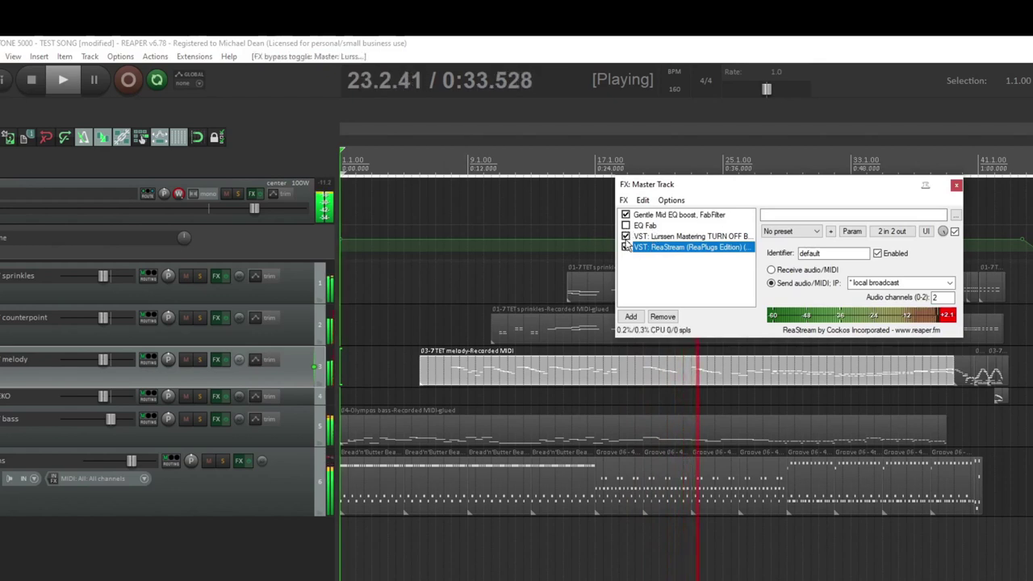
{"action": "left_click", "coordinate": [955, 186]}
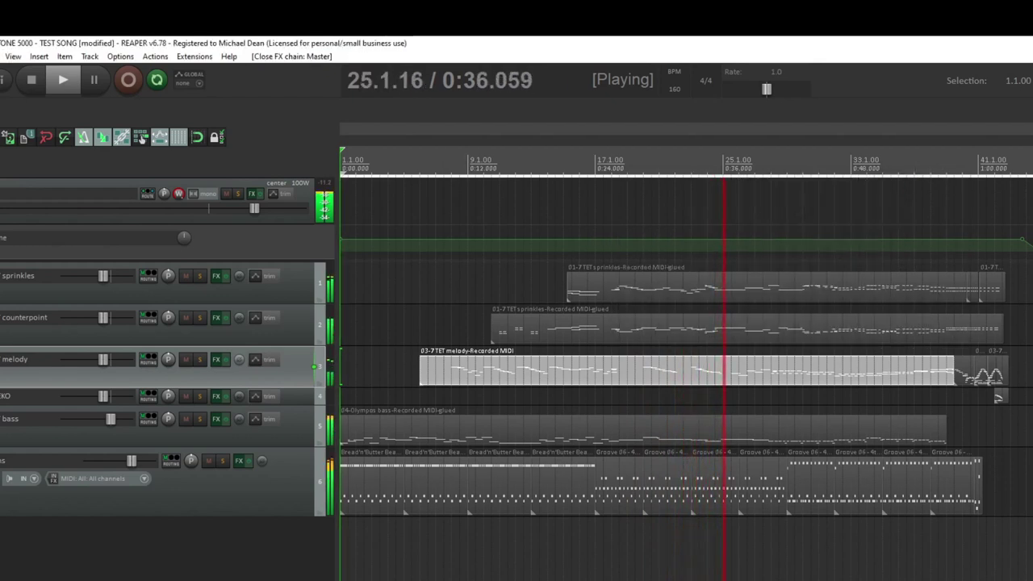
{"action": "left_click_drag", "start_coordinate": [254, 208], "coordinate": [199, 227]}
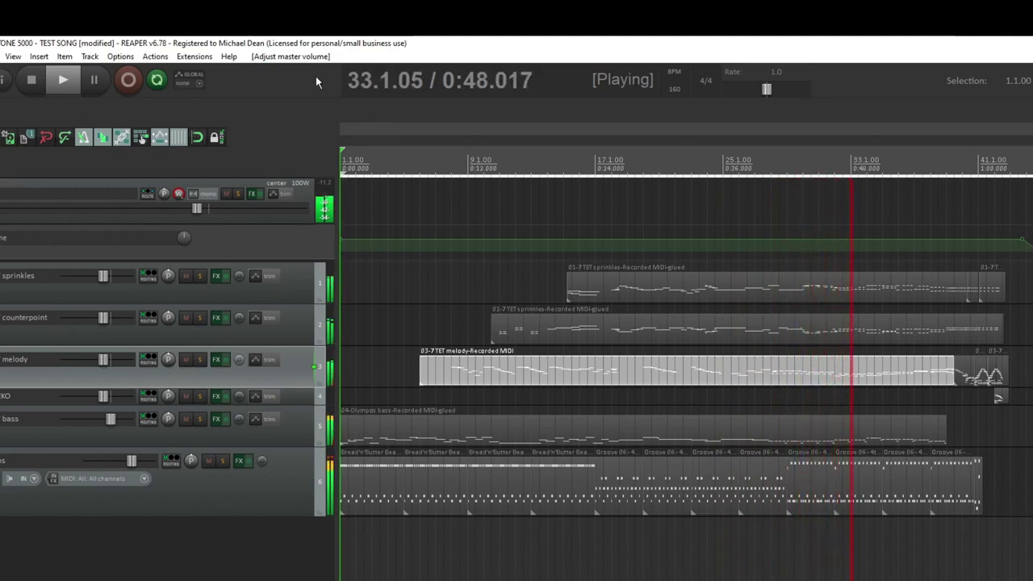
{"action": "left_click_drag", "start_coordinate": [202, 210], "coordinate": [206, 210]}
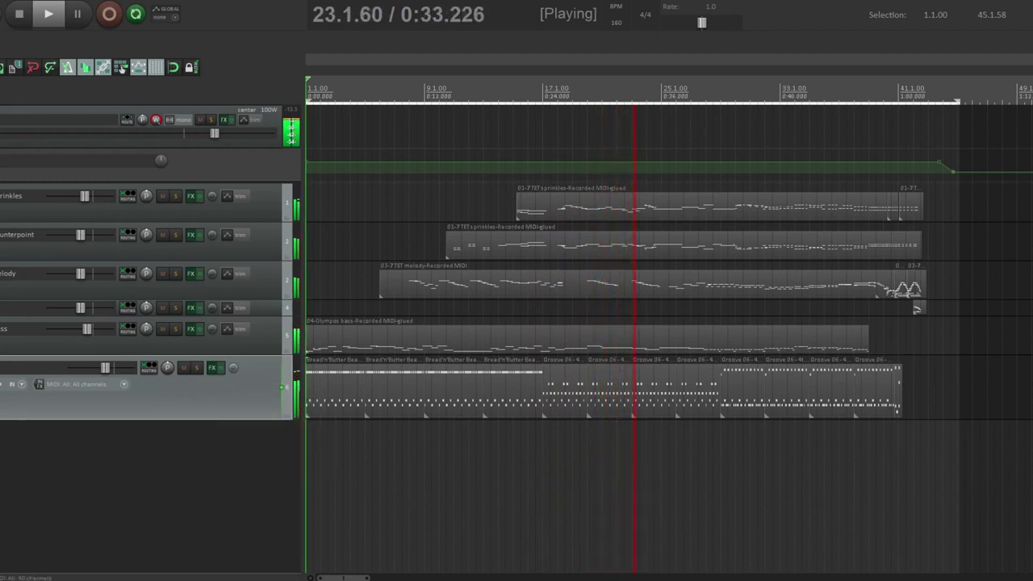
Examine the Drums track's effects chain and the DR-910 drum synth's interface, and close both windows
{"action": "left_click", "coordinate": [212, 367]}
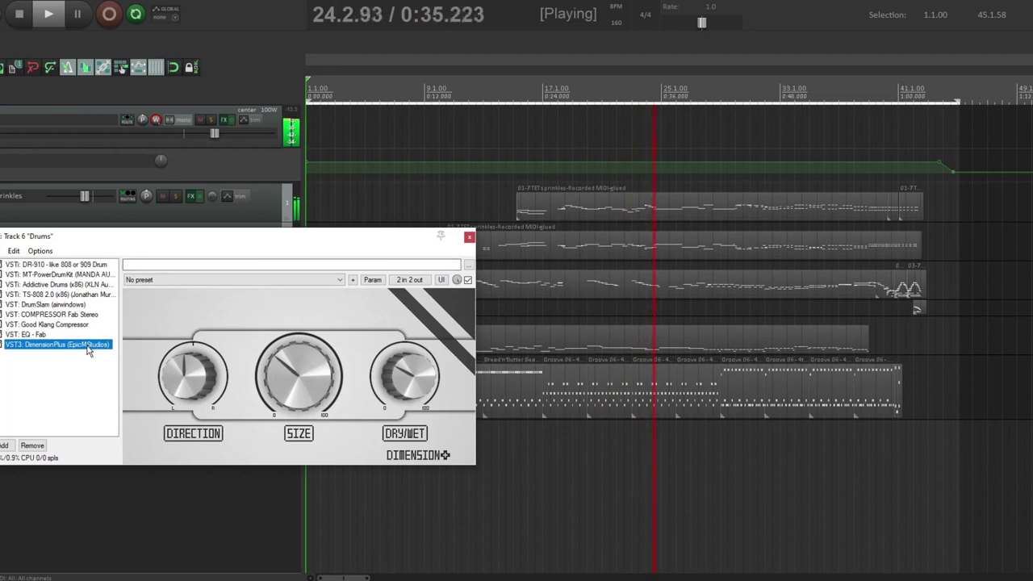
{"action": "double_click", "coordinate": [72, 265]}
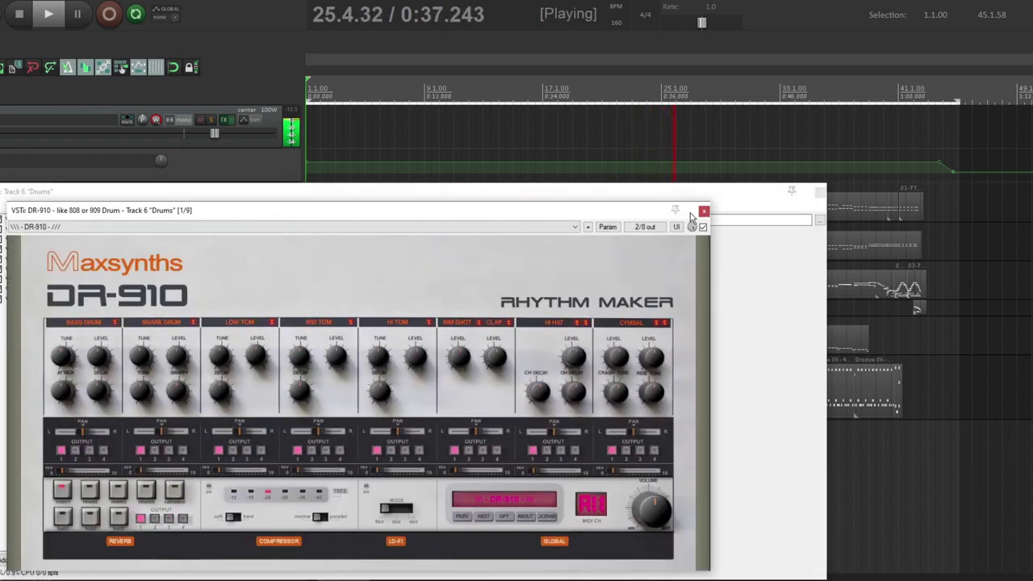
{"action": "left_click", "coordinate": [704, 211]}
{"action": "left_click", "coordinate": [819, 192]}
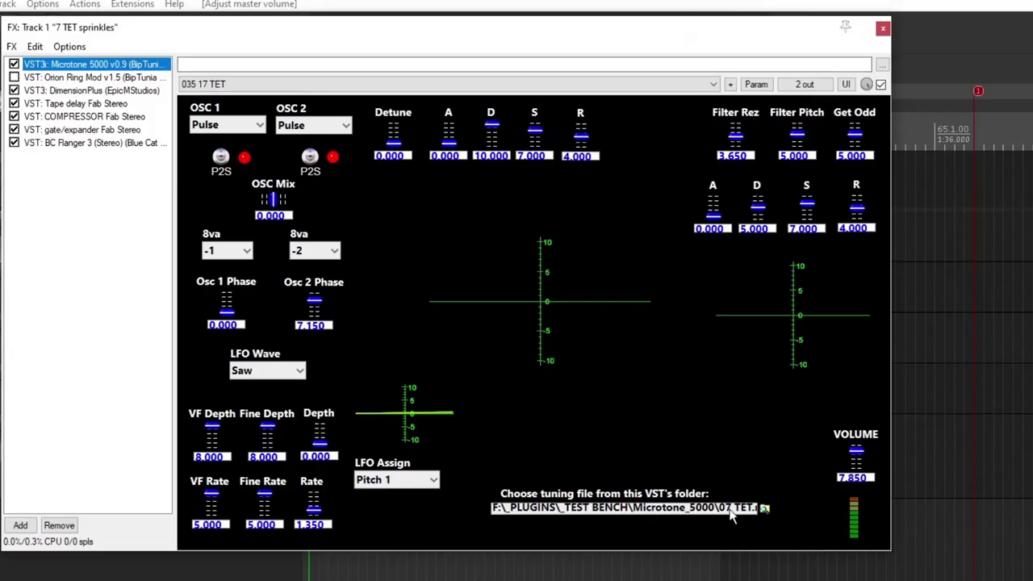
Highlight the 07 TET.mid file name in Microtone 5000's tuning file path on the 7 TET sprinkles track
{"action": "left_click", "coordinate": [727, 510]}
{"action": "left_click", "coordinate": [725, 508]}
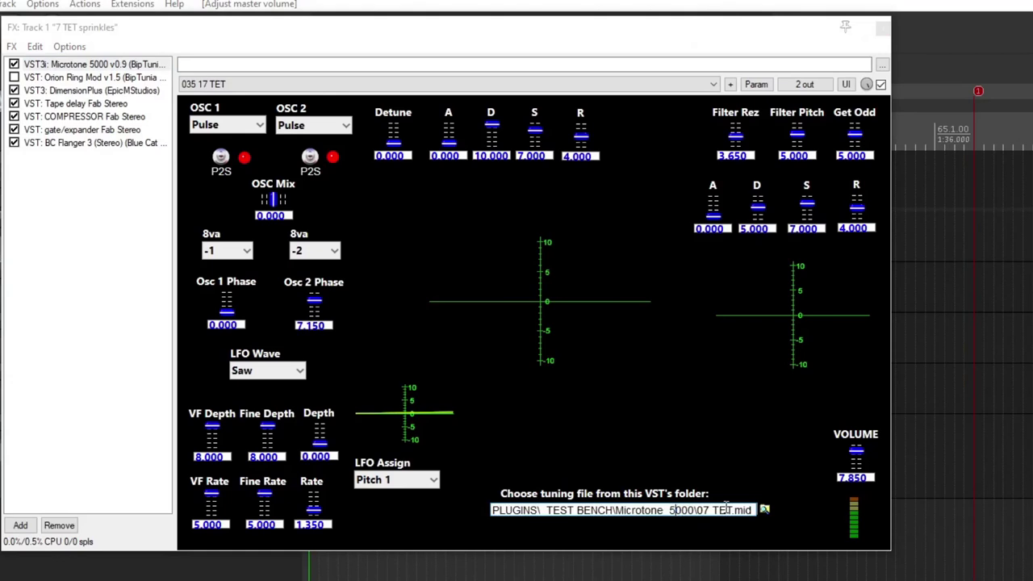
{"action": "left_click_drag", "start_coordinate": [699, 509], "coordinate": [738, 514]}
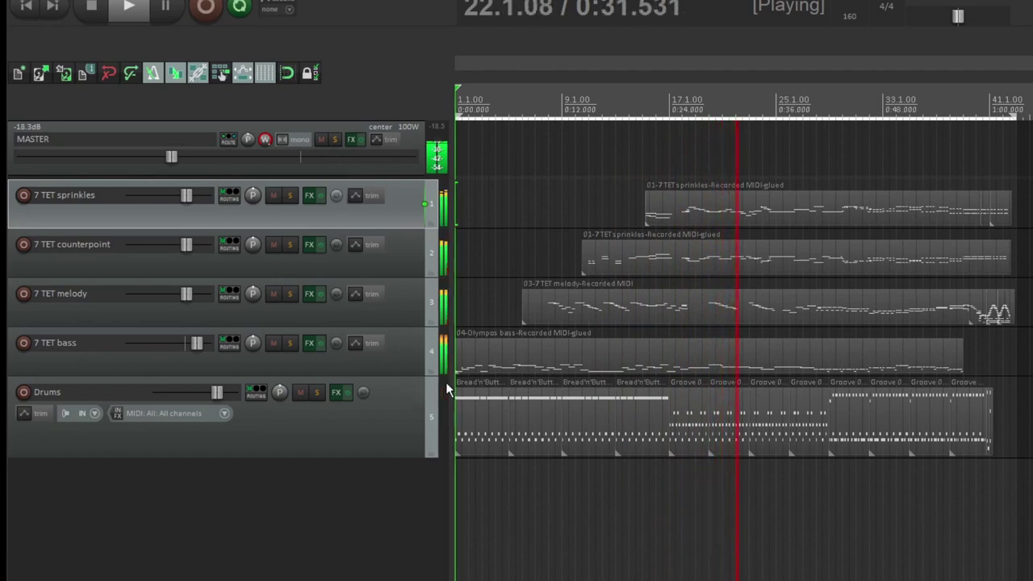
Set the threshold of the Drums track's FabFilter Pro-C compressor to about -21.95 dB and close the effects chain
{"action": "left_click", "coordinate": [335, 392]}
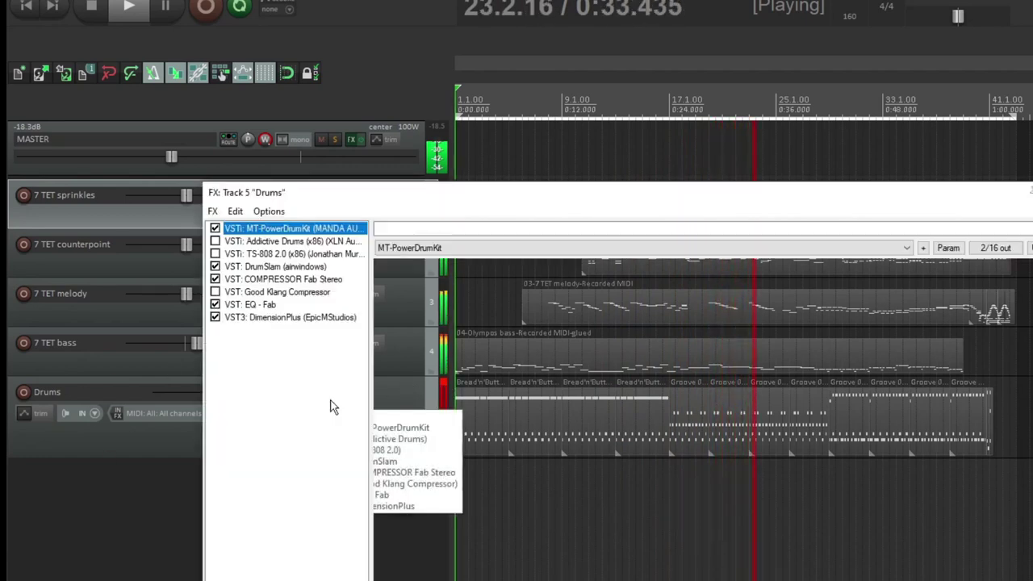
{"action": "left_click", "coordinate": [272, 279]}
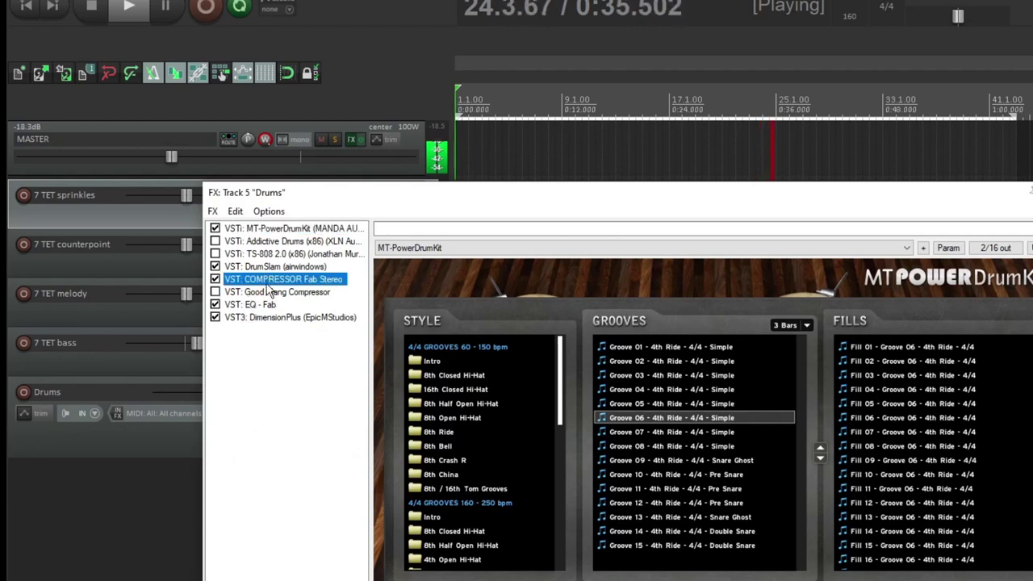
{"action": "left_click_drag", "start_coordinate": [463, 352], "coordinate": [459, 368]}
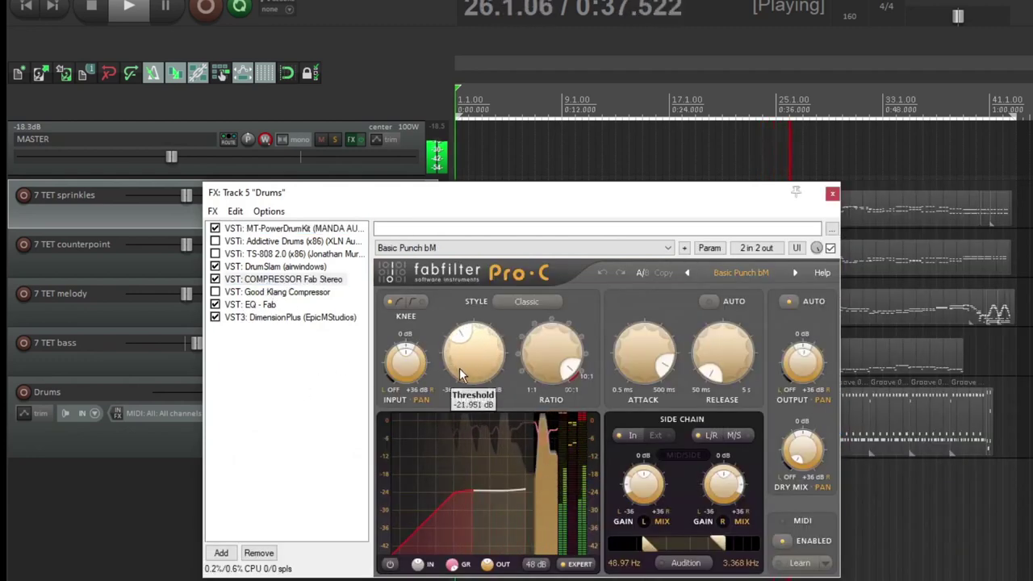
{"action": "left_click", "coordinate": [831, 195]}
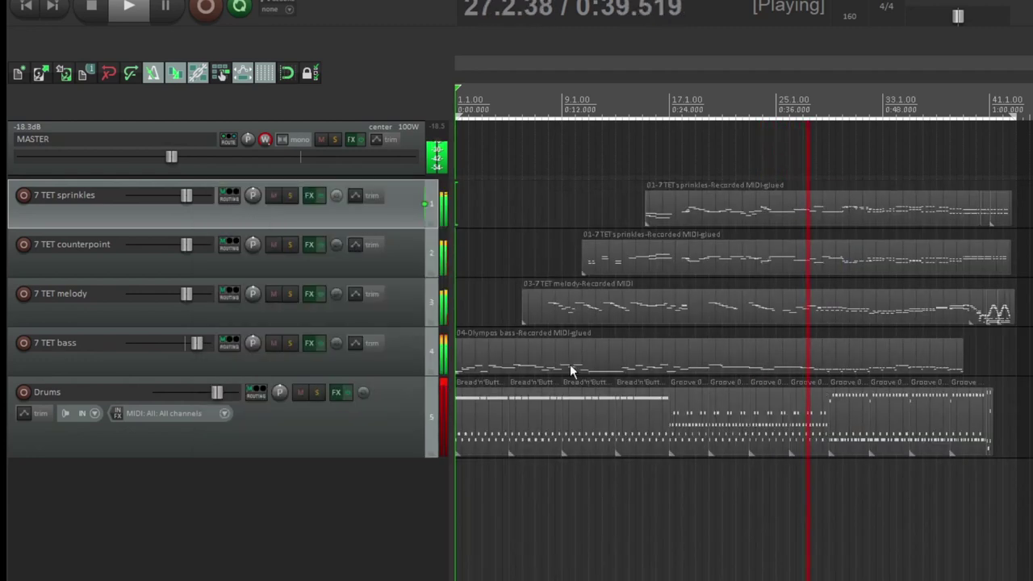